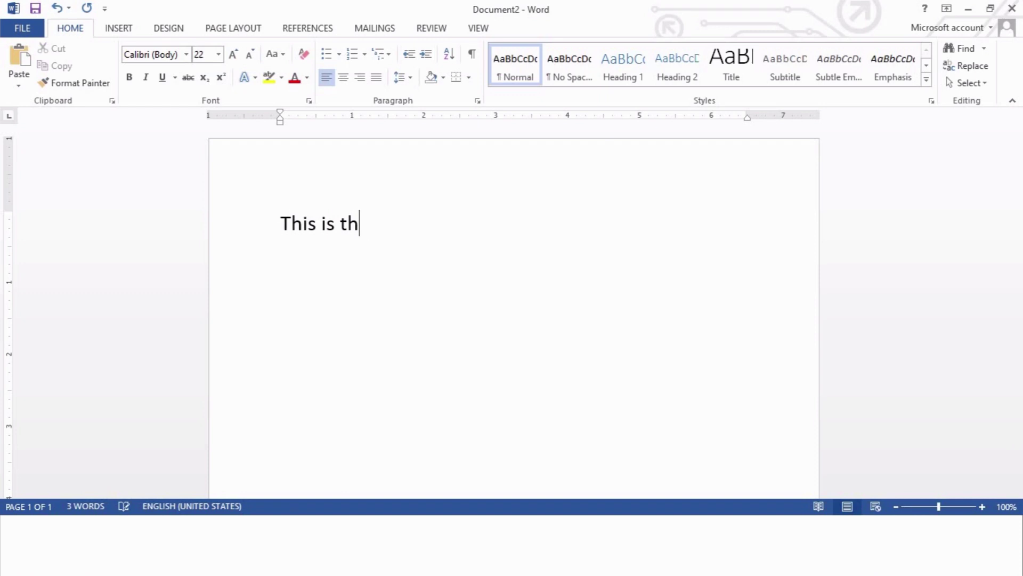
Complete the document's first line so that it reads "This is ball."
{"action": "type", "text": "ball."}
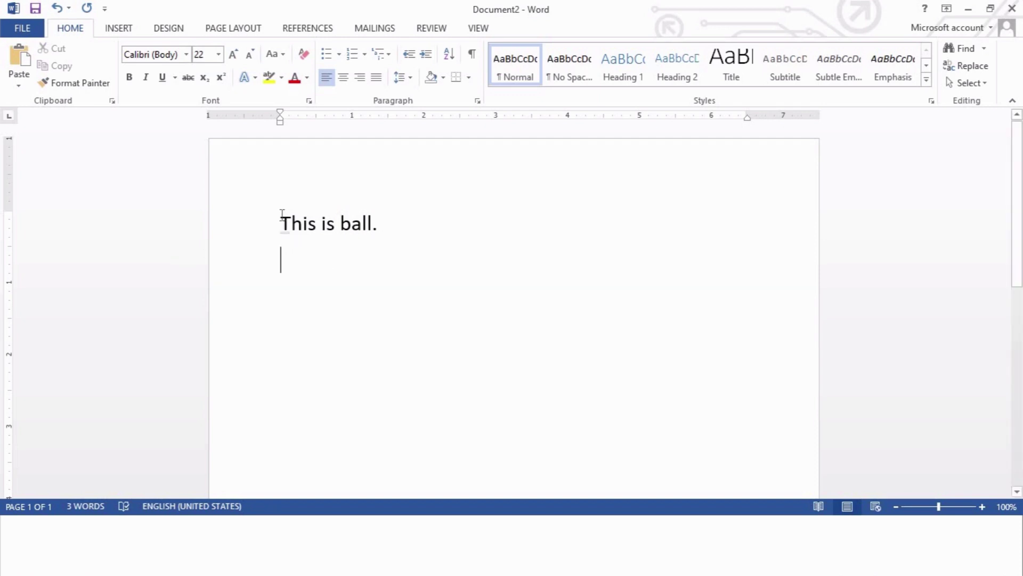
{"action": "left_click_drag", "start_coordinate": [281, 219], "coordinate": [376, 209]}
{"action": "key", "text": "ctrl+c"}
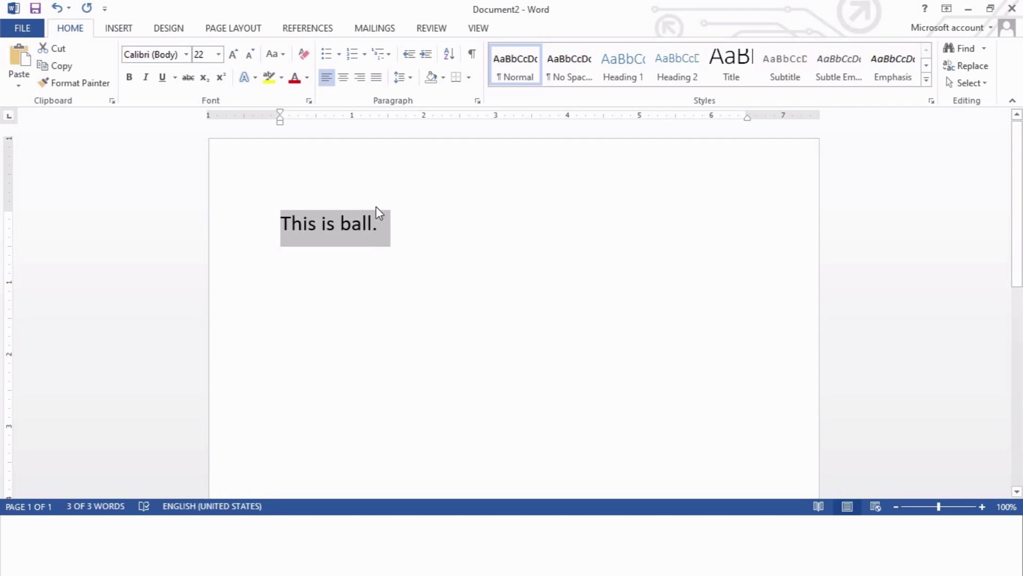
{"action": "left_click", "coordinate": [400, 224]}
{"action": "key", "text": "Return"}
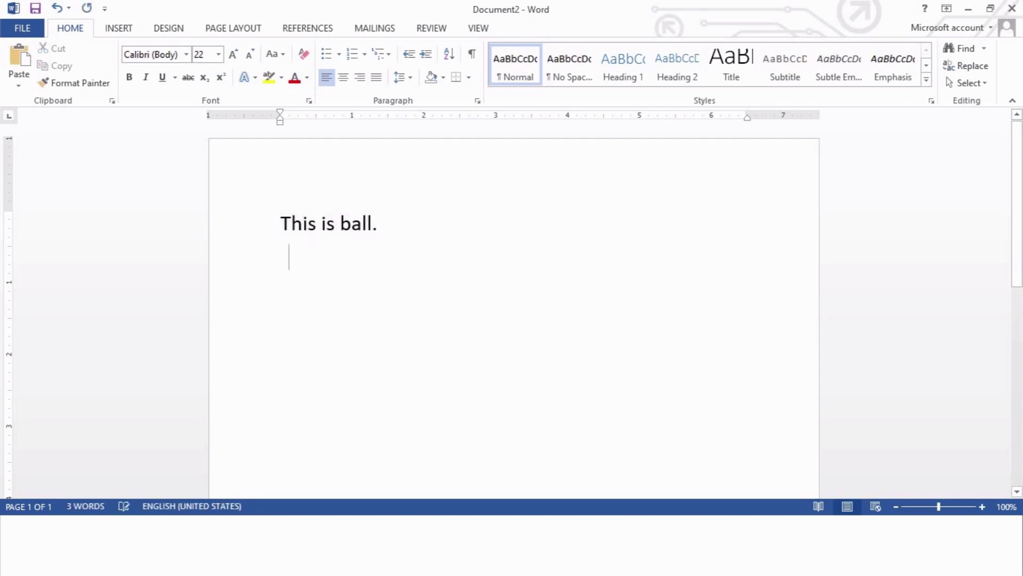
{"action": "key", "text": "ctrl+v"}
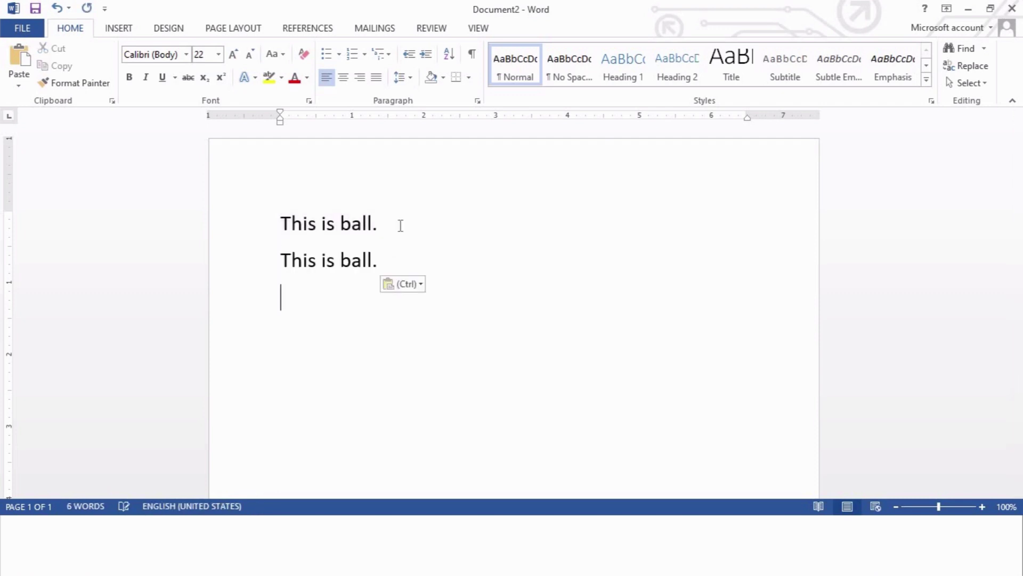
{"action": "left_click", "coordinate": [387, 260]}
{"action": "key", "text": "ctrl+v"}
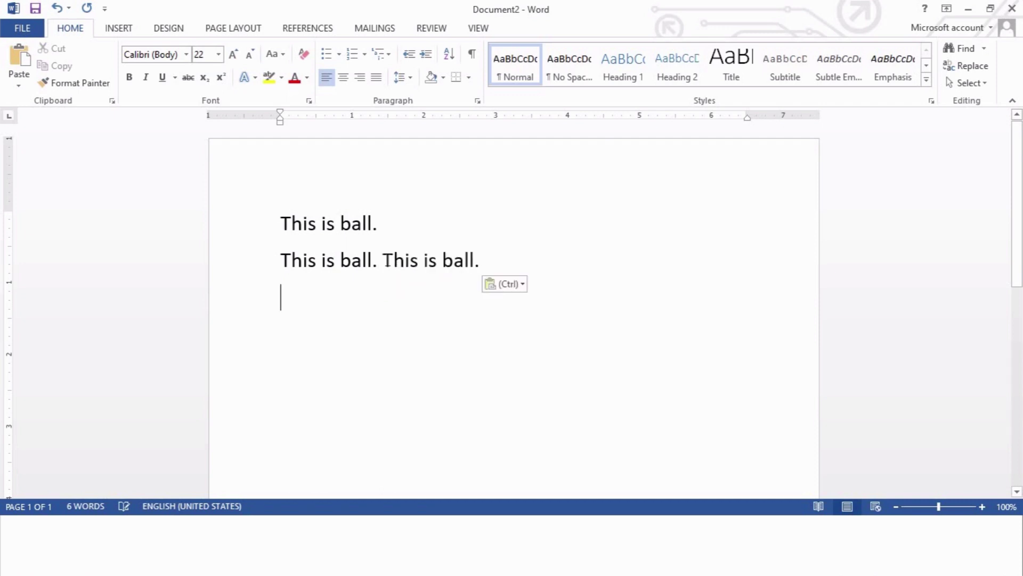
{"action": "key", "text": "ctrl+v"}
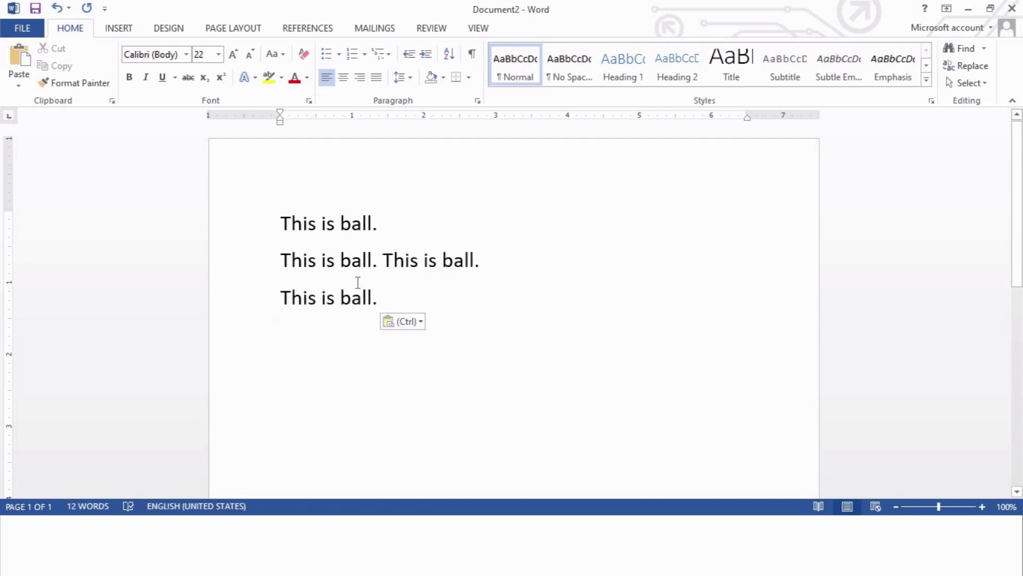
{"action": "left_click_drag", "start_coordinate": [389, 291], "coordinate": [296, 274]}
{"action": "key", "text": "Delete"}
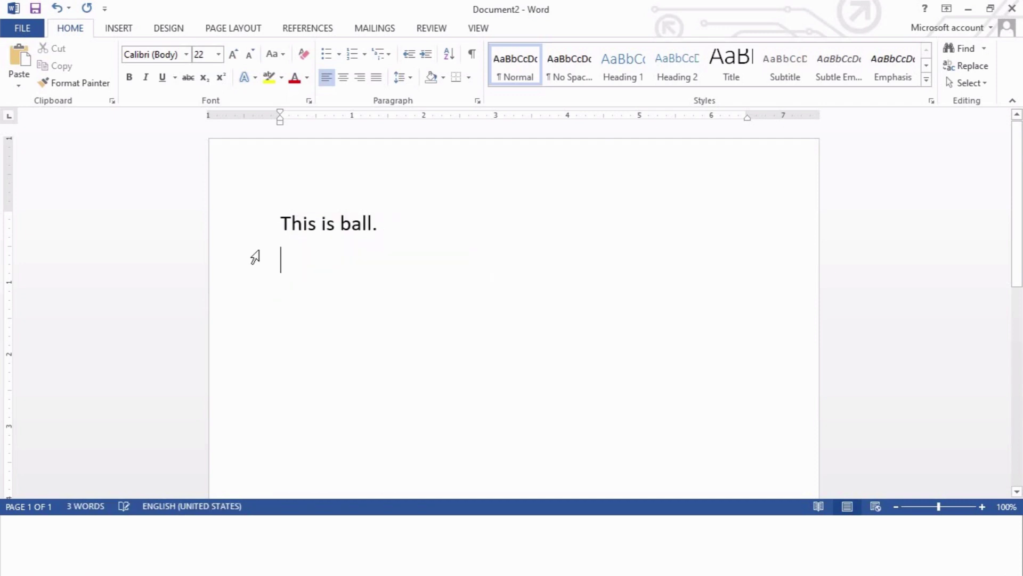
Copy "This is ball" without the period and paste it repeatedly two lines below to build a five-line paragraph, followed by a new line
{"action": "left_click_drag", "start_coordinate": [369, 226], "coordinate": [290, 205]}
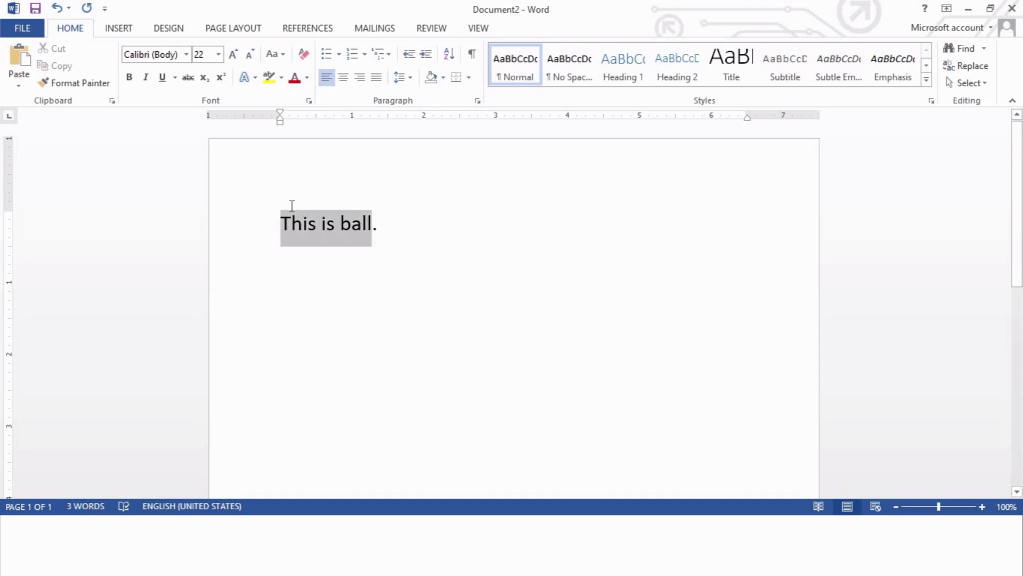
{"action": "key", "text": "ctrl+c"}
{"action": "left_click", "coordinate": [302, 305]}
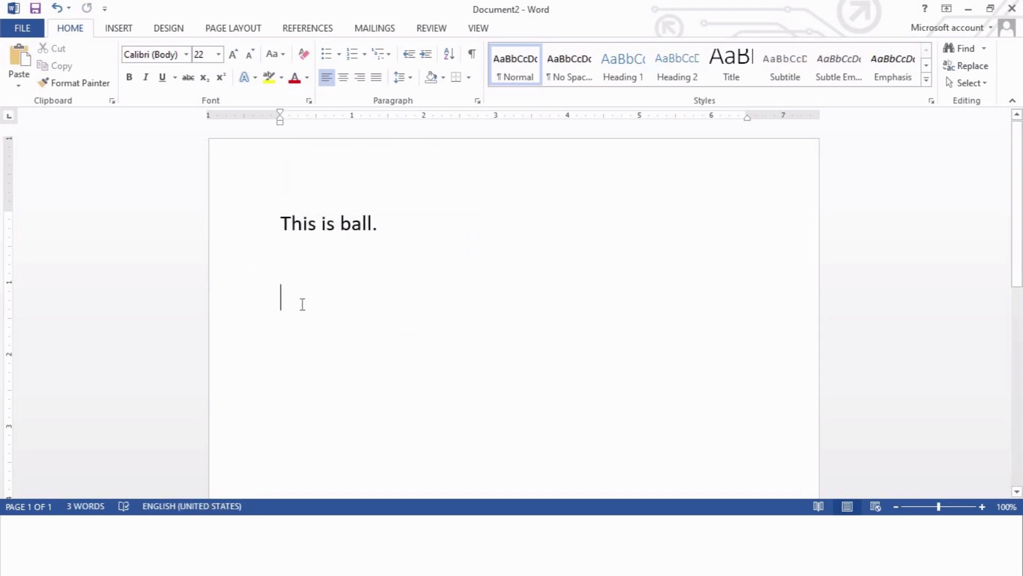
{"action": "key", "text": "ctrl+v"}
{"action": "key", "text": "ctrl+v"}
{"action": "key", "text": "ctrl+v"}
{"action": "key", "text": "ctrl+v"}
{"action": "key", "text": "ctrl+v"}
{"action": "key", "text": "ctrl+v"}
{"action": "key", "text": "ctrl+v"}
{"action": "key", "text": "ctrl+v"}
{"action": "key", "text": "ctrl+v"}
{"action": "key", "text": "ctrl+v"}
{"action": "key", "text": "ctrl+v"}
{"action": "key", "text": "ctrl+v"}
{"action": "key", "text": "ctrl+v"}
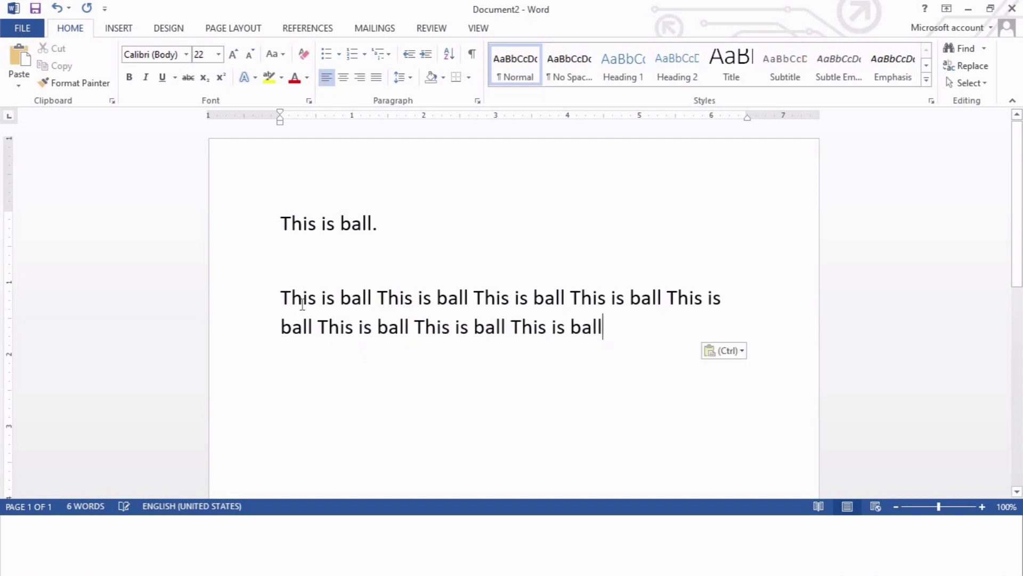
{"action": "key", "text": "ctrl+v"}
{"action": "key", "text": "ctrl+v"}
{"action": "key", "text": "ctrl+v"}
{"action": "key", "text": "ctrl+v"}
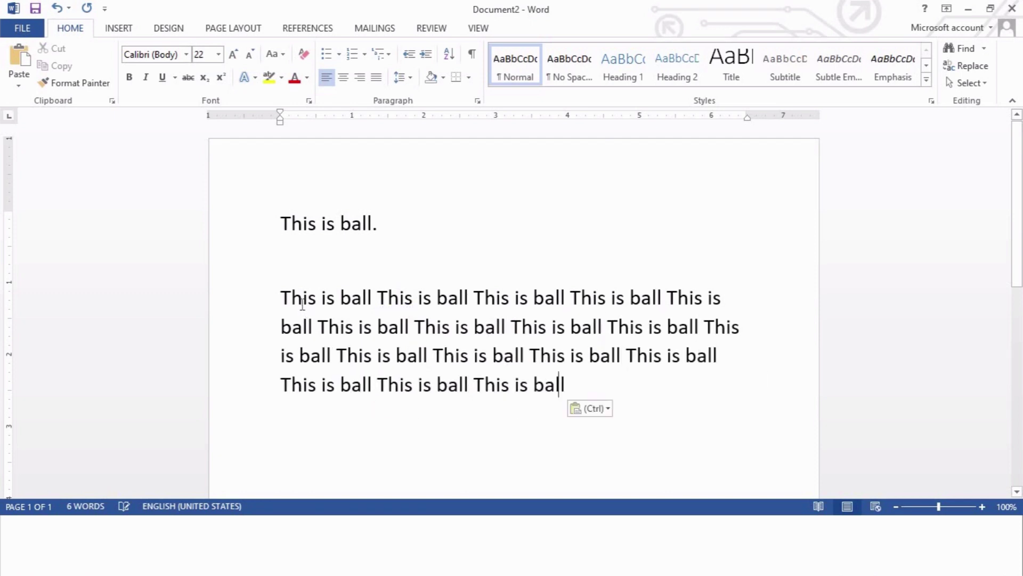
{"action": "key", "text": "ctrl+v"}
{"action": "key", "text": "ctrl+v"}
{"action": "key", "text": "ctrl+v"}
{"action": "key", "text": "ctrl+v"}
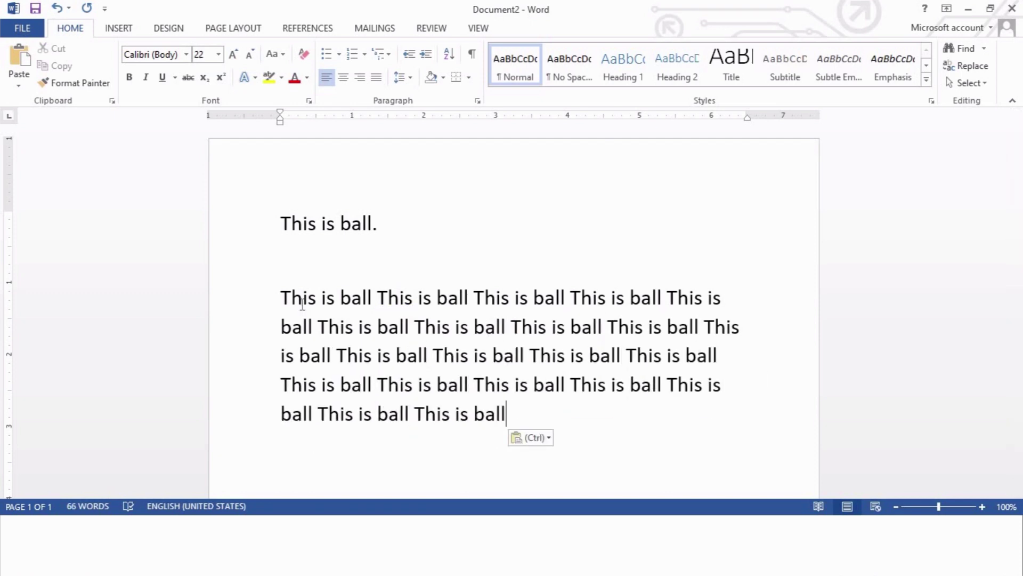
{"action": "key", "text": "Return"}
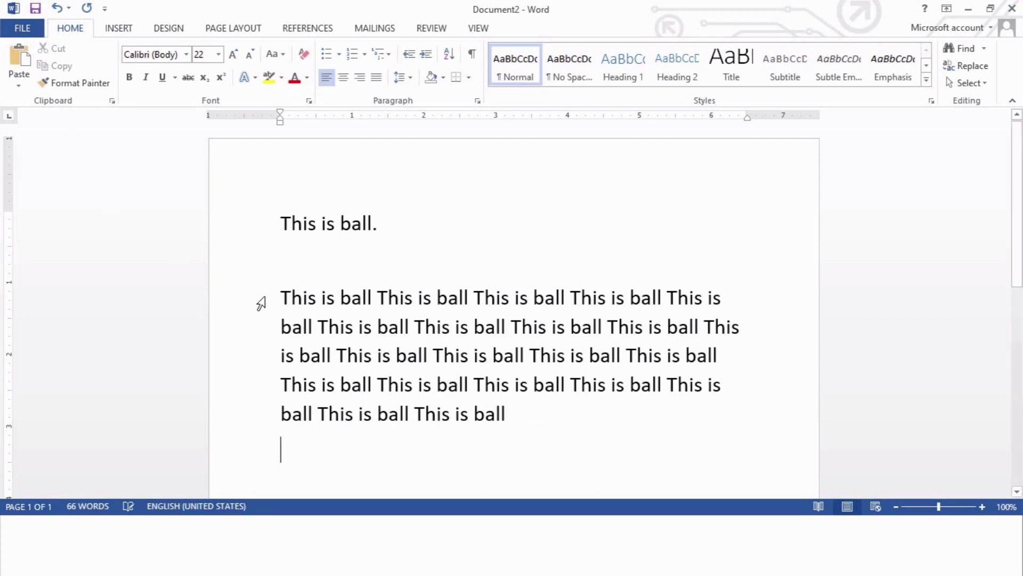
Compare the long paragraph with the single-sentence paragraph by selecting each of them
{"action": "left_click", "coordinate": [280, 296]}
{"action": "left_click", "coordinate": [525, 414], "text": "shift"}
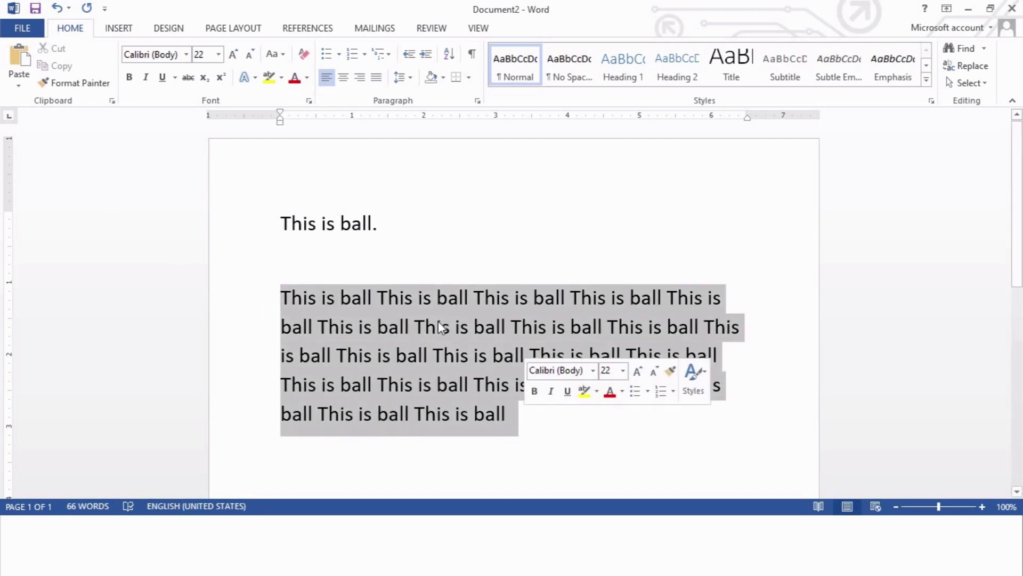
{"action": "left_click", "coordinate": [386, 231]}
{"action": "key", "text": "ctrl+shift+Left"}
{"action": "key", "text": "ctrl+shift+Left"}
{"action": "key", "text": "ctrl+shift+Left"}
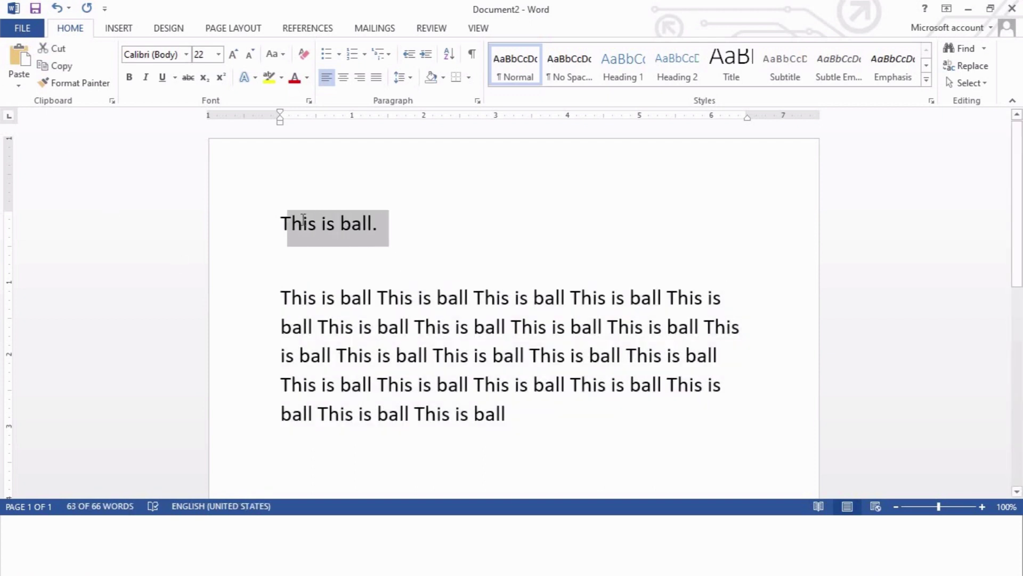
{"action": "left_click", "coordinate": [345, 327]}
{"action": "left_click", "coordinate": [326, 222]}
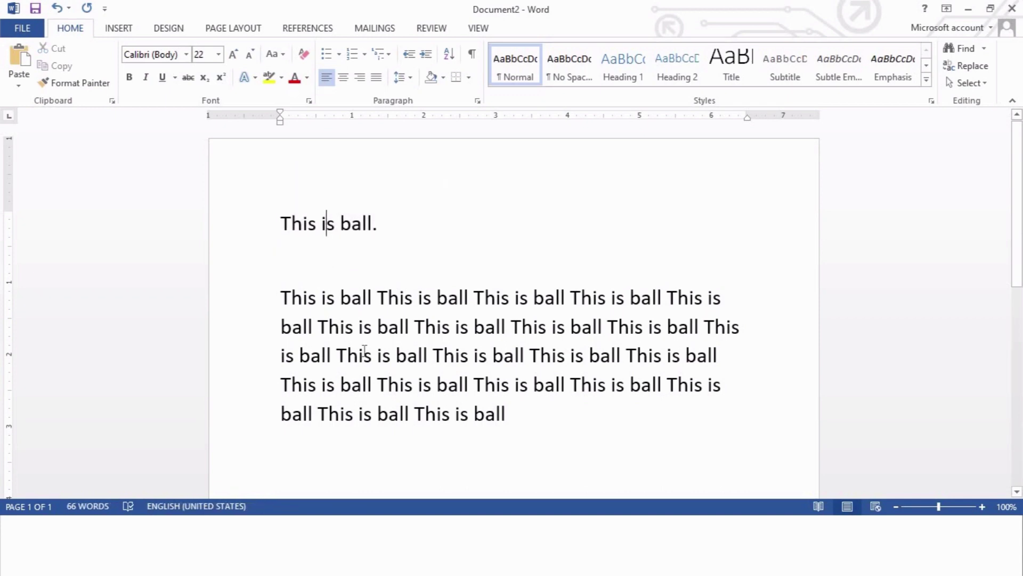
{"action": "left_click", "coordinate": [365, 355]}
Show the formatting marks temporarily to examine the end-of-paragraph marks of the short, empty and long paragraphs
{"action": "left_click", "coordinate": [472, 55]}
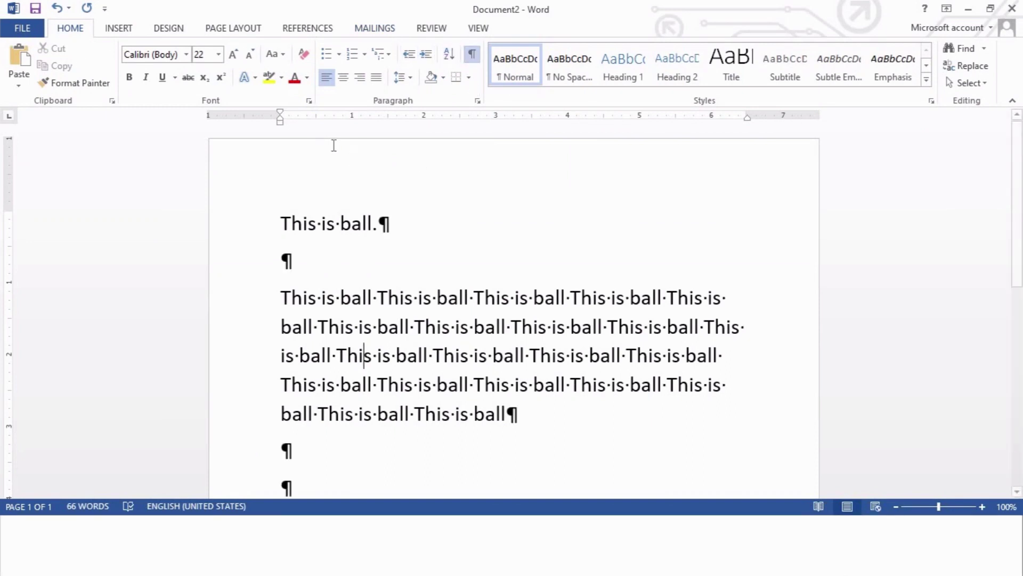
{"action": "left_click_drag", "start_coordinate": [373, 223], "coordinate": [398, 223]}
{"action": "left_click", "coordinate": [282, 259]}
{"action": "left_click_drag", "start_coordinate": [283, 259], "coordinate": [302, 258]}
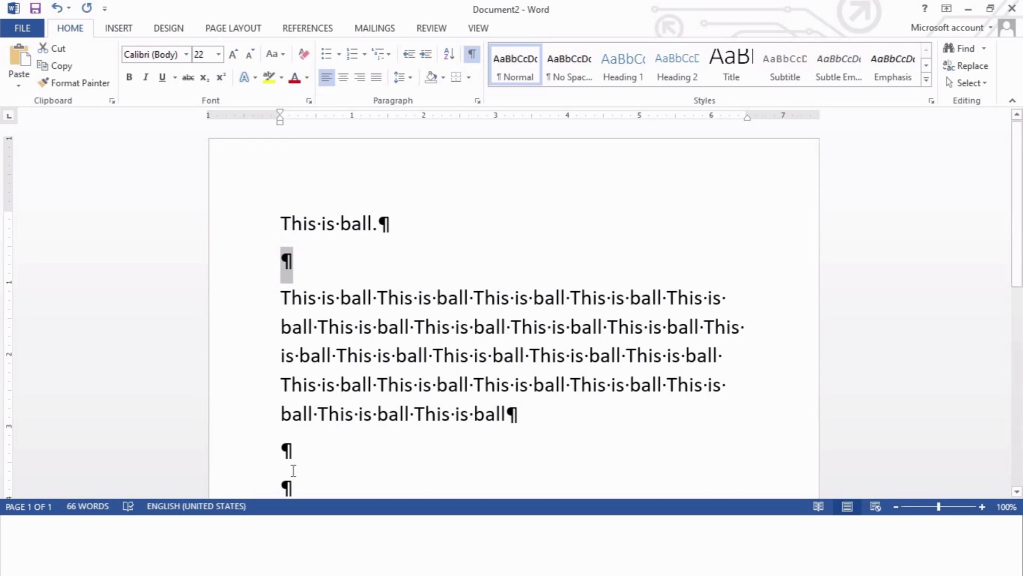
{"action": "left_click_drag", "start_coordinate": [398, 228], "coordinate": [283, 224]}
{"action": "left_click", "coordinate": [535, 413]}
{"action": "left_click_drag", "start_coordinate": [468, 406], "coordinate": [283, 303]}
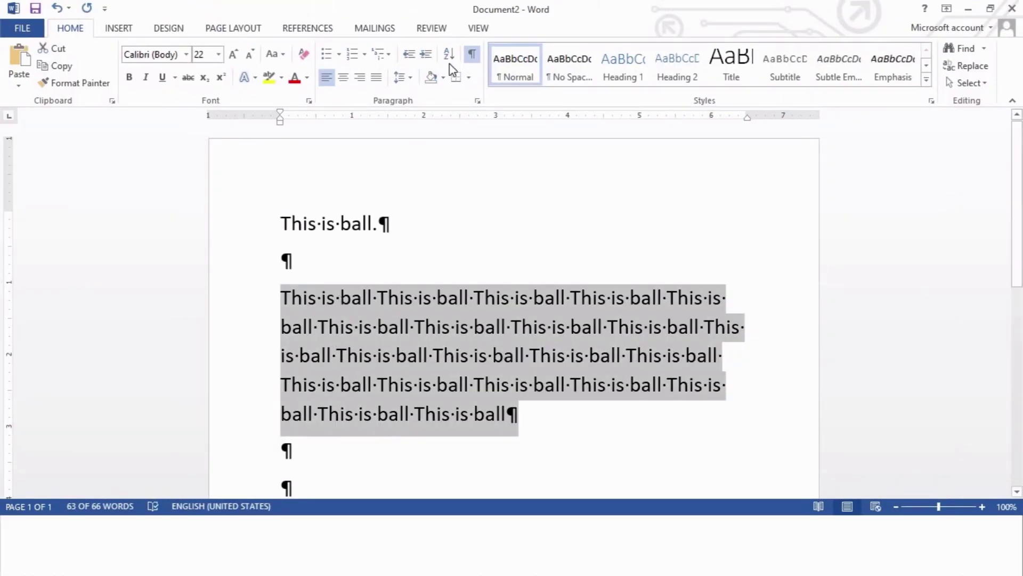
{"action": "left_click", "coordinate": [472, 54]}
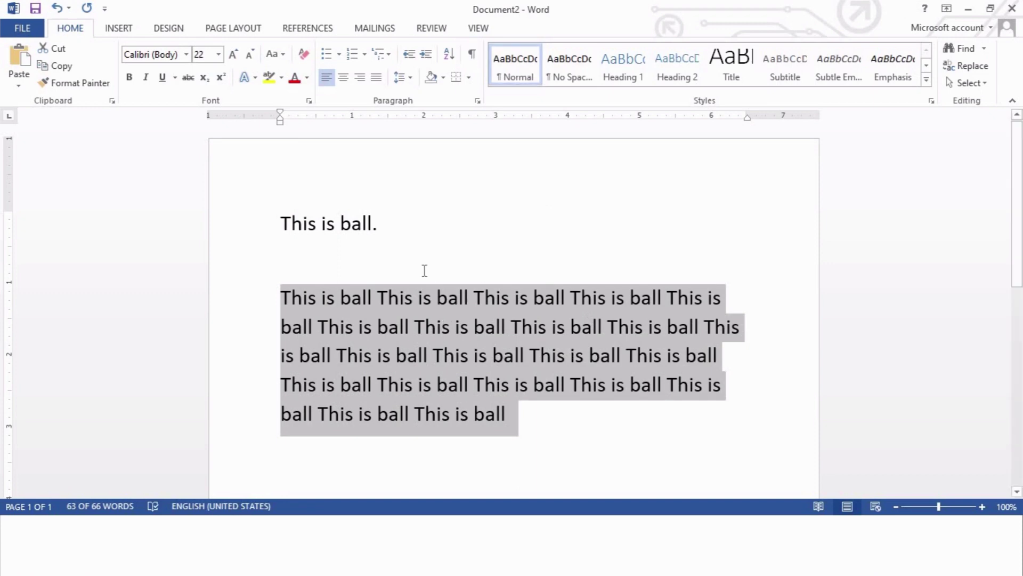
{"action": "key", "text": "alt+Tab"}
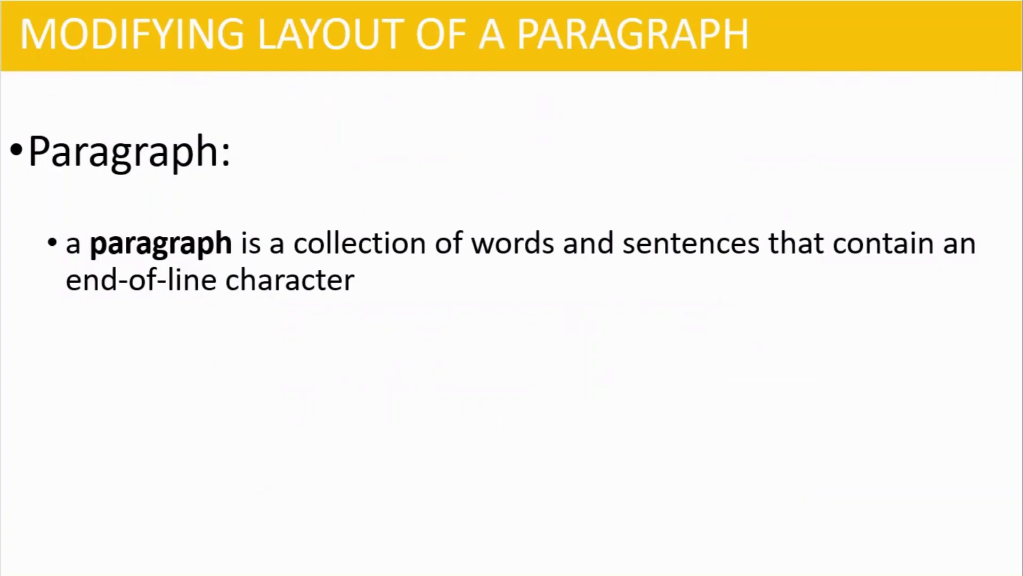
{"action": "key", "text": "Right"}
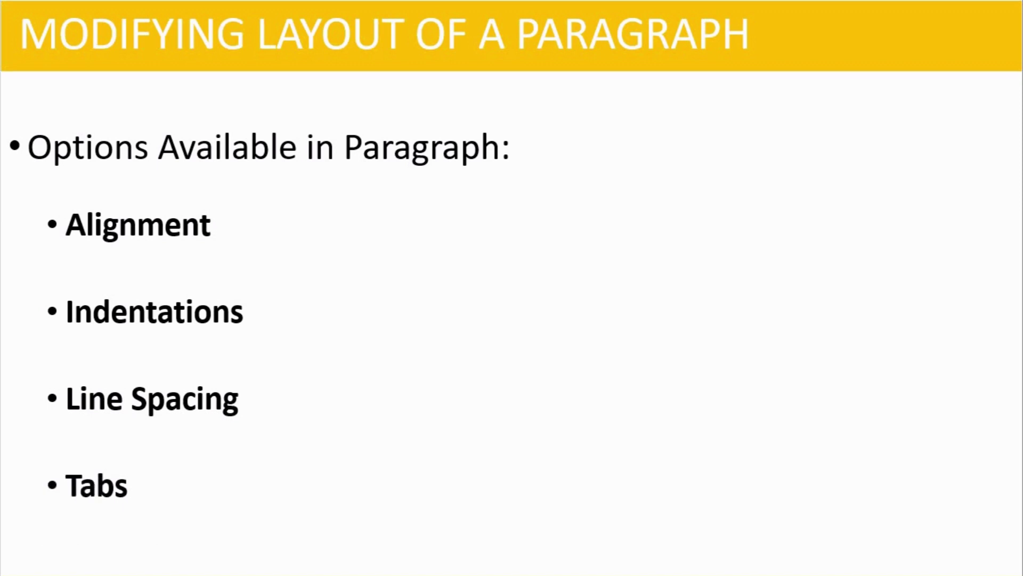
{"action": "key", "text": "alt+Tab"}
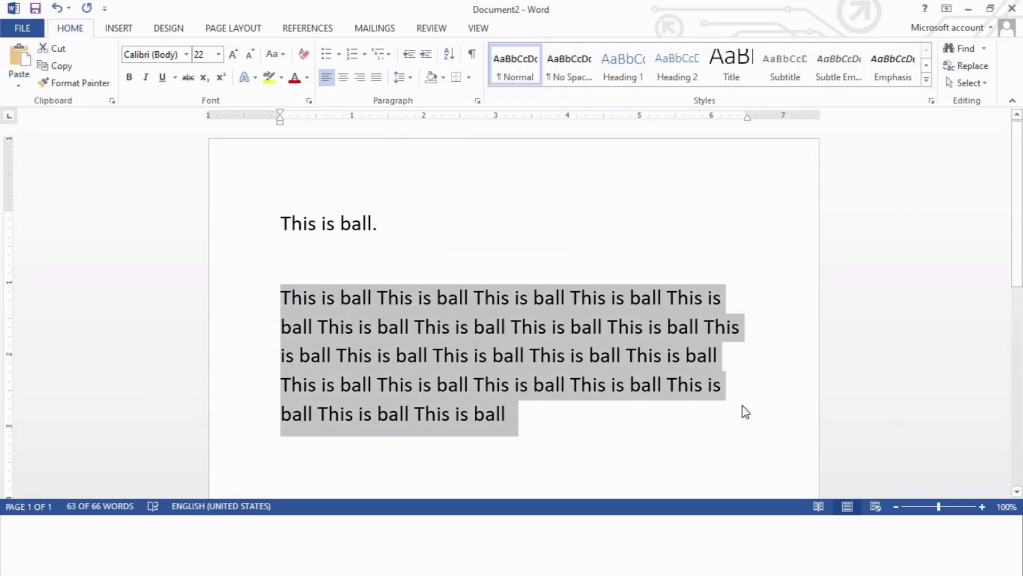
Examine how the lines of the long paragraph align, selecting its first line and the whole paragraph
{"action": "left_click", "coordinate": [745, 326]}
{"action": "left_click", "coordinate": [504, 355]}
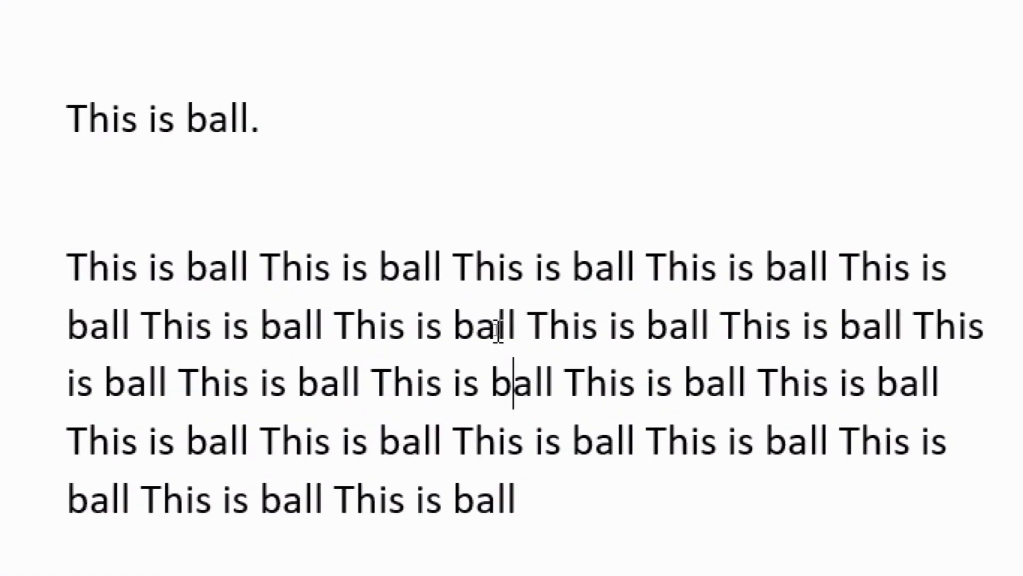
{"action": "left_click", "coordinate": [68, 265]}
{"action": "key", "text": "shift+End"}
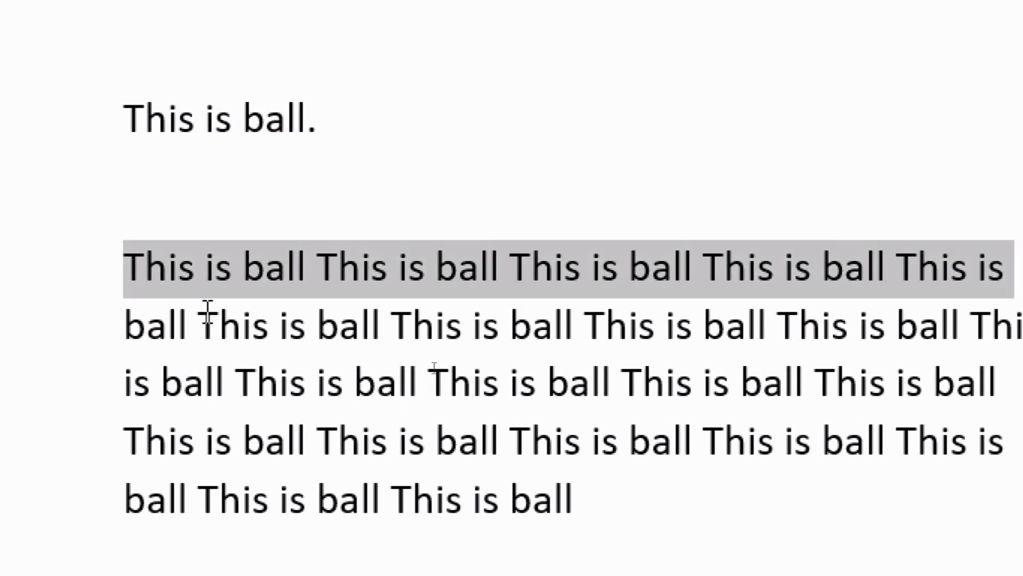
{"action": "left_click_drag", "start_coordinate": [207, 309], "coordinate": [581, 485]}
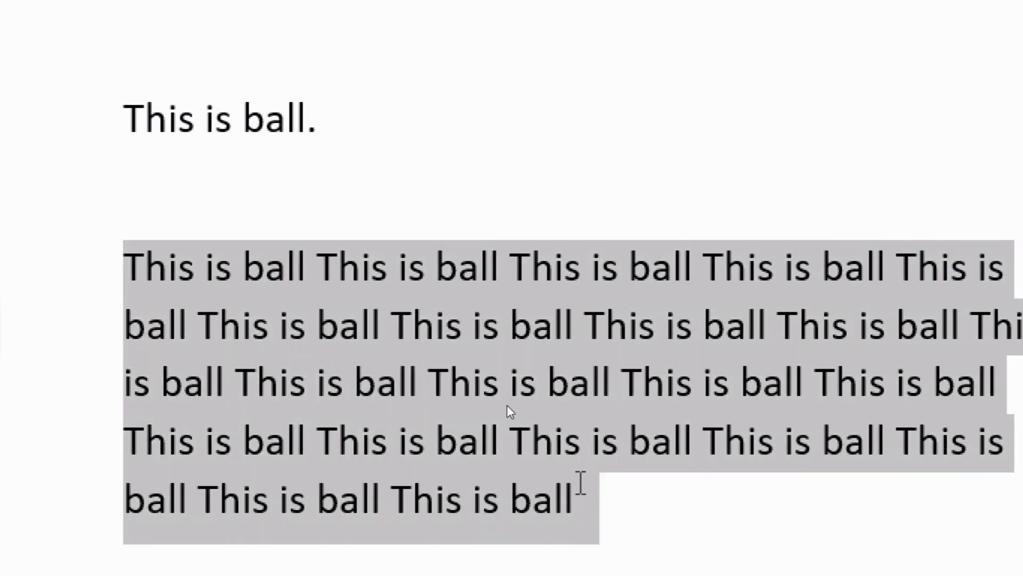
{"action": "left_click", "coordinate": [489, 443]}
{"action": "left_click", "coordinate": [579, 368]}
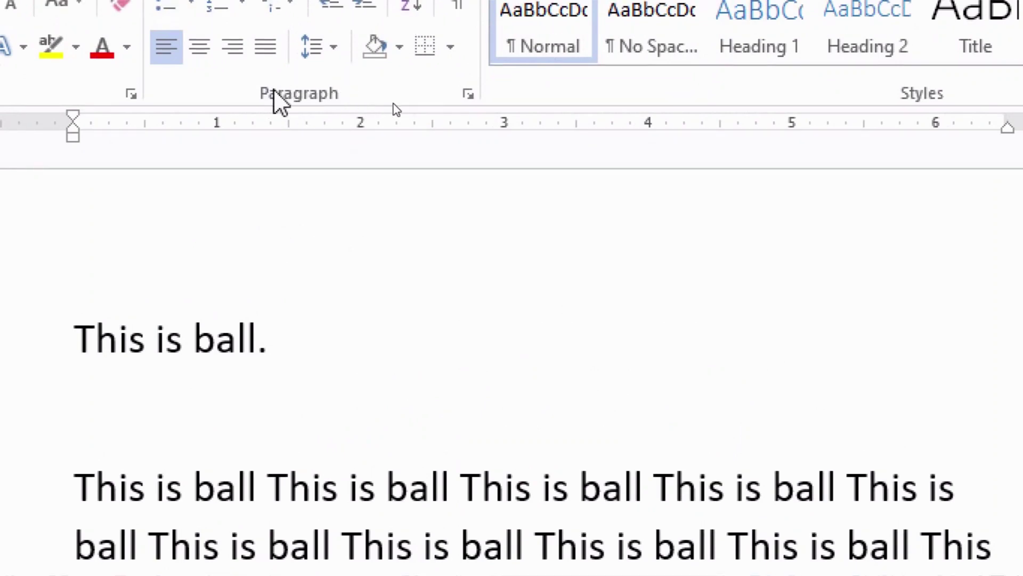
Review the alignment choices in the Paragraph settings and close them without changing anything
{"action": "left_click", "coordinate": [468, 96]}
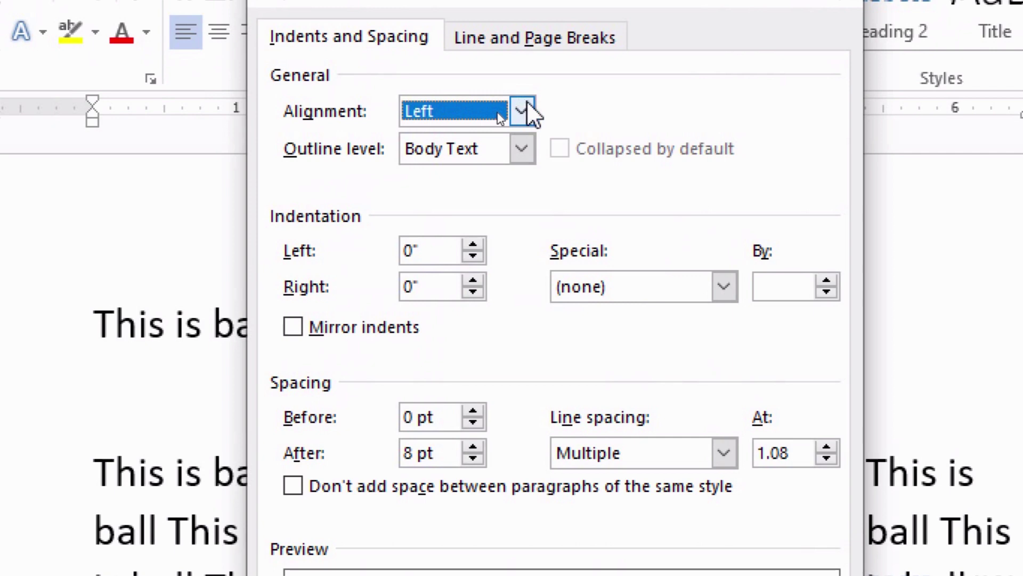
{"action": "left_click", "coordinate": [522, 111]}
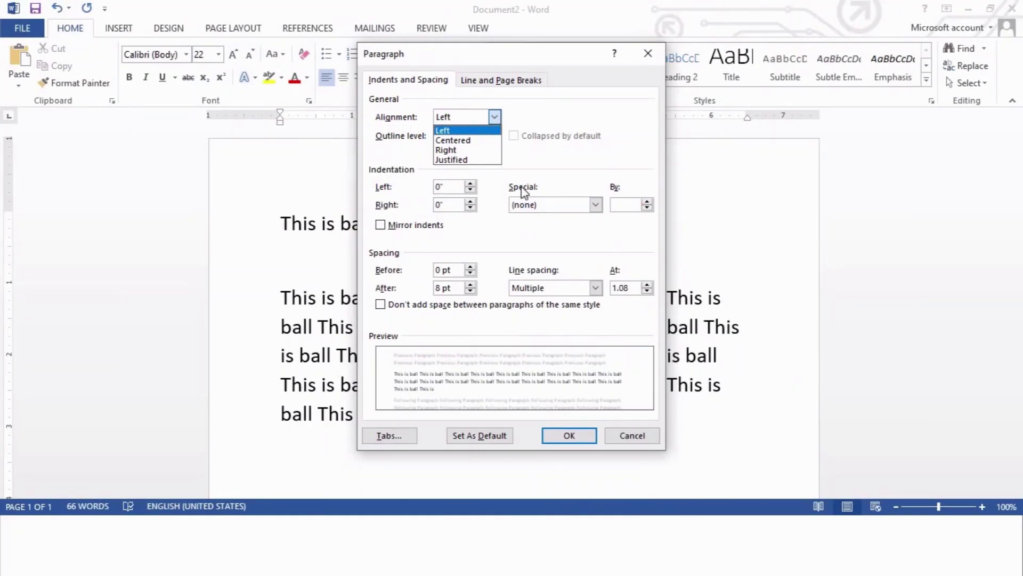
{"action": "left_click", "coordinate": [635, 435]}
{"action": "left_click", "coordinate": [635, 435]}
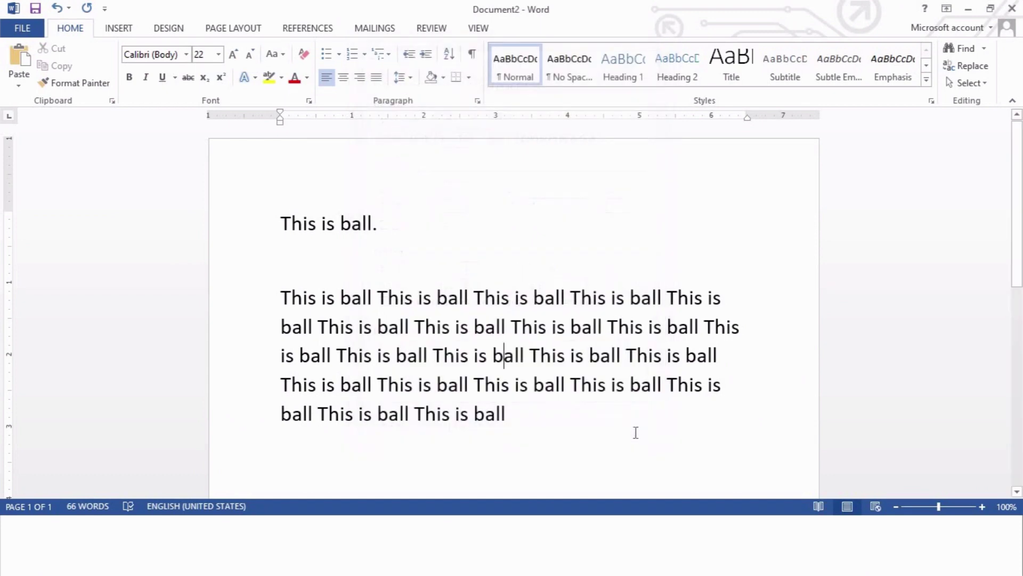
Center the whole long "This is ball" paragraph
{"action": "left_click", "coordinate": [435, 356]}
{"action": "left_click_drag", "start_coordinate": [281, 297], "coordinate": [511, 417]}
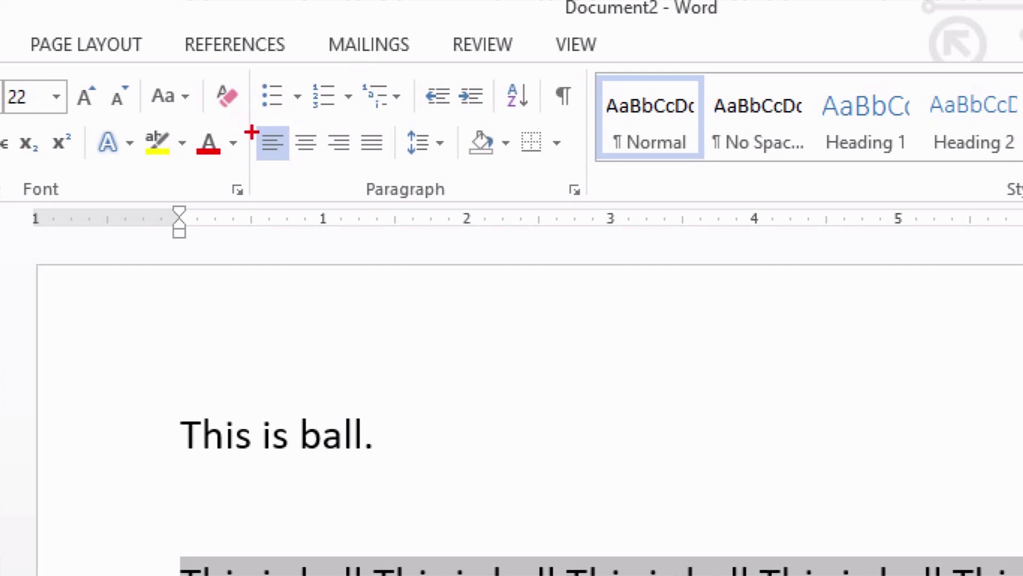
{"action": "mouse_move", "coordinate": [253, 133]}
{"action": "left_mouse_down"}
{"action": "mouse_move", "coordinate": [291, 110]}
{"action": "mouse_move", "coordinate": [319, 118]}
{"action": "mouse_move", "coordinate": [333, 109]}
{"action": "left_mouse_up"}
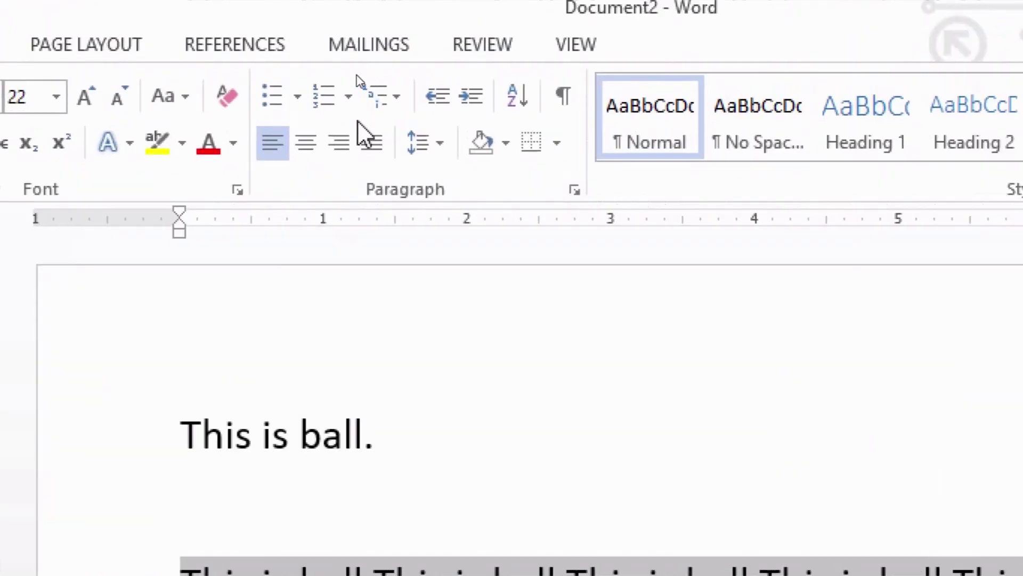
{"action": "left_click", "coordinate": [304, 148]}
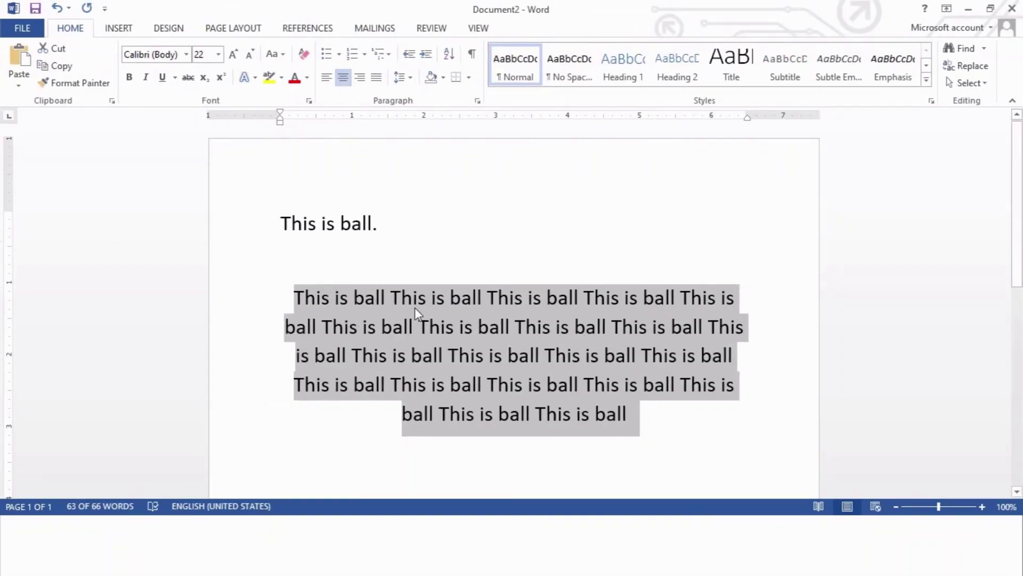
{"action": "left_click", "coordinate": [507, 357]}
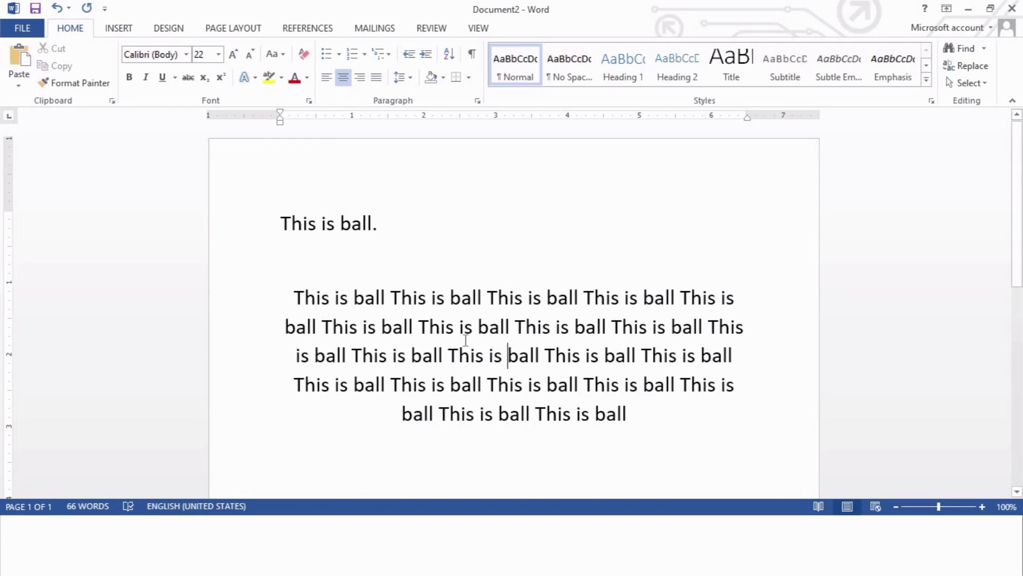
Right-align the long "This is ball" paragraph
{"action": "left_click", "coordinate": [494, 330]}
{"action": "left_click", "coordinate": [361, 78]}
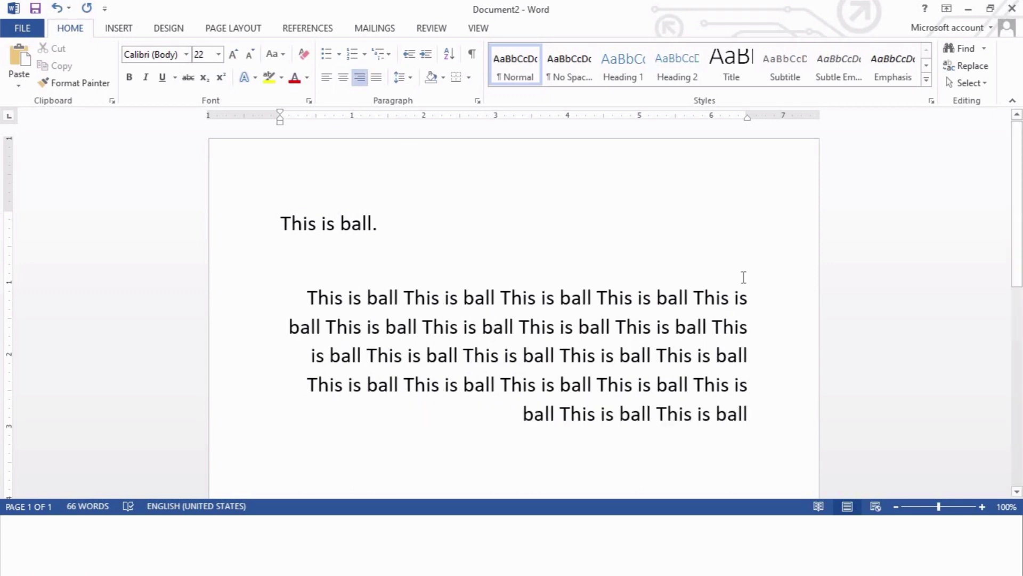
Justify the long "This is ball" paragraph
{"action": "left_click", "coordinate": [377, 84]}
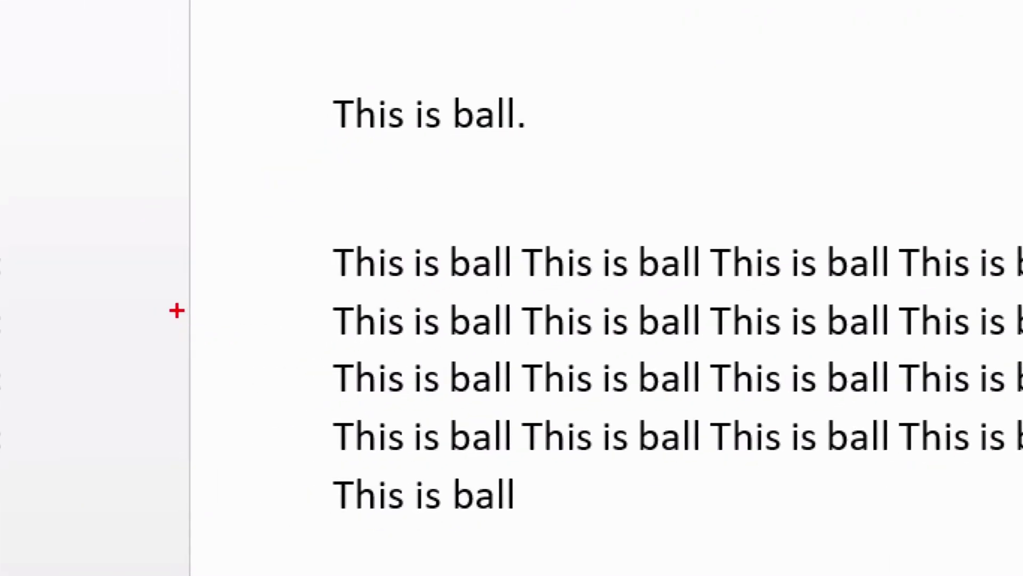
Examine how the lines of the justified long paragraph align along both page margins
{"action": "mouse_move", "coordinate": [176, 309]}
{"action": "left_mouse_down"}
{"action": "mouse_move", "coordinate": [192, 322]}
{"action": "mouse_move", "coordinate": [215, 294]}
{"action": "left_mouse_up"}
{"action": "mouse_move", "coordinate": [332, 330]}
{"action": "left_mouse_down"}
{"action": "mouse_move", "coordinate": [349, 341]}
{"action": "mouse_move", "coordinate": [408, 299]}
{"action": "left_mouse_up"}
{"action": "left_click_drag", "start_coordinate": [197, 324], "coordinate": [346, 320]}
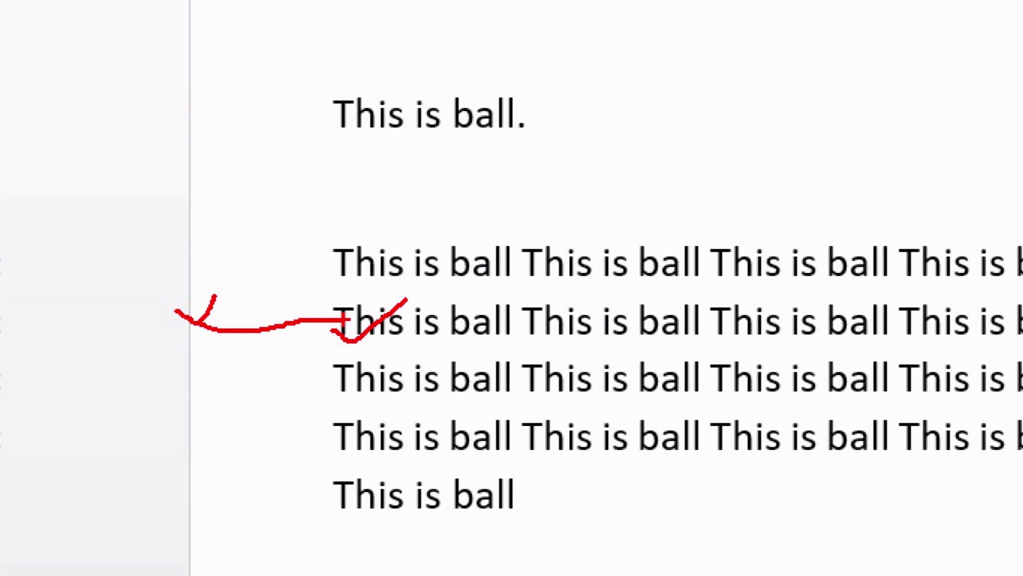
{"action": "key", "text": "Escape"}
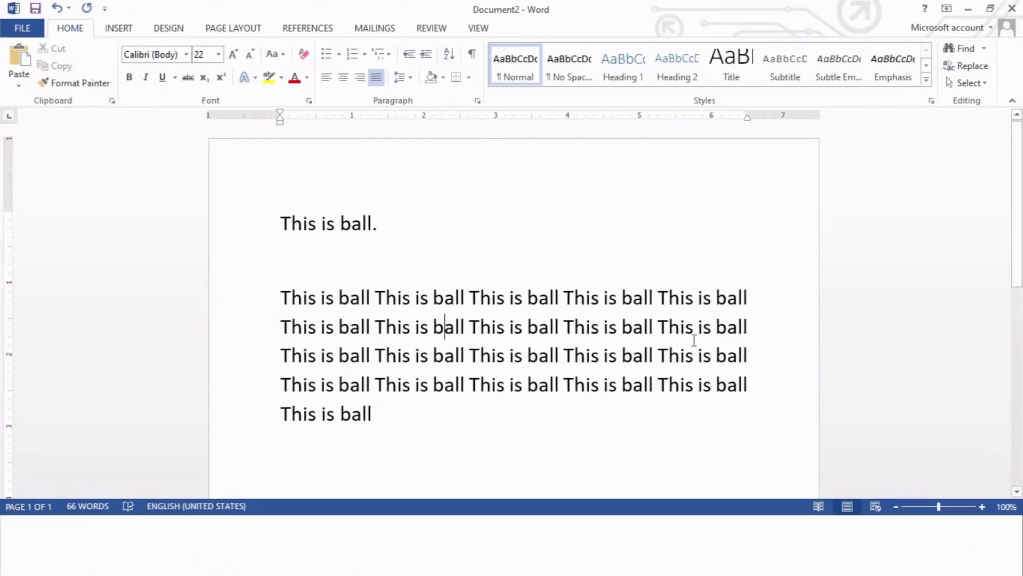
{"action": "key", "text": "ctrl+1"}
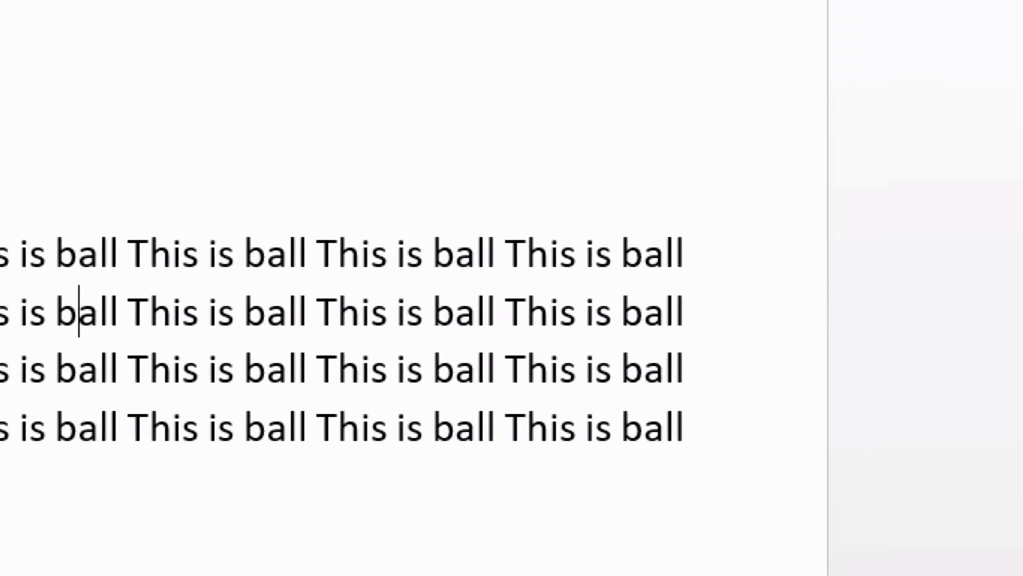
{"action": "left_click_drag", "start_coordinate": [833, 333], "coordinate": [816, 333]}
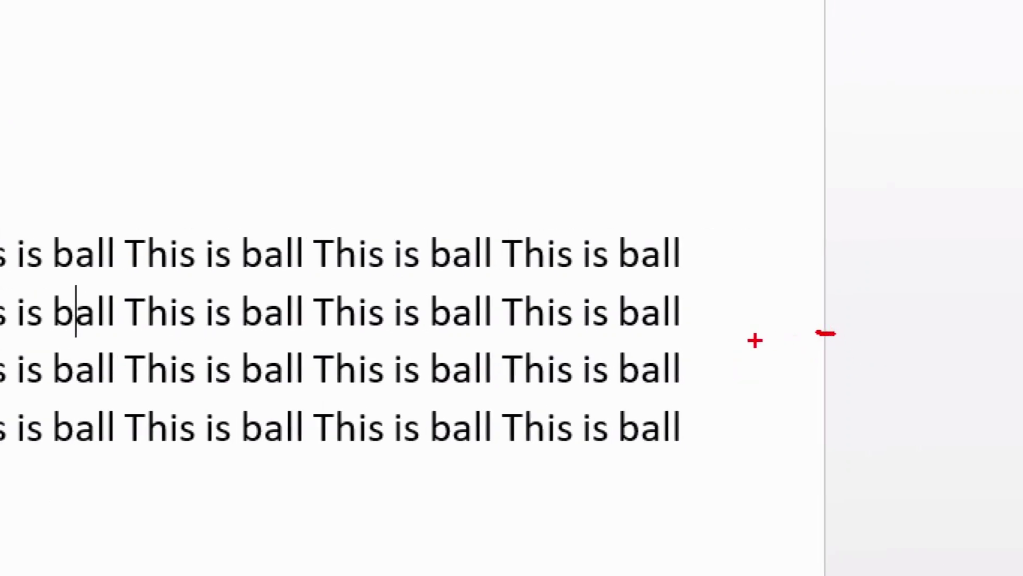
{"action": "mouse_move", "coordinate": [689, 240]}
{"action": "left_mouse_down"}
{"action": "mouse_move", "coordinate": [714, 358]}
{"action": "mouse_move", "coordinate": [701, 251]}
{"action": "mouse_move", "coordinate": [863, 242]}
{"action": "left_mouse_up"}
{"action": "left_click_drag", "start_coordinate": [713, 275], "coordinate": [891, 298]}
{"action": "left_click_drag", "start_coordinate": [702, 346], "coordinate": [909, 351]}
{"action": "left_click_drag", "start_coordinate": [706, 303], "coordinate": [861, 318]}
{"action": "left_click_drag", "start_coordinate": [694, 229], "coordinate": [881, 220]}
{"action": "left_click_drag", "start_coordinate": [727, 171], "coordinate": [888, 158]}
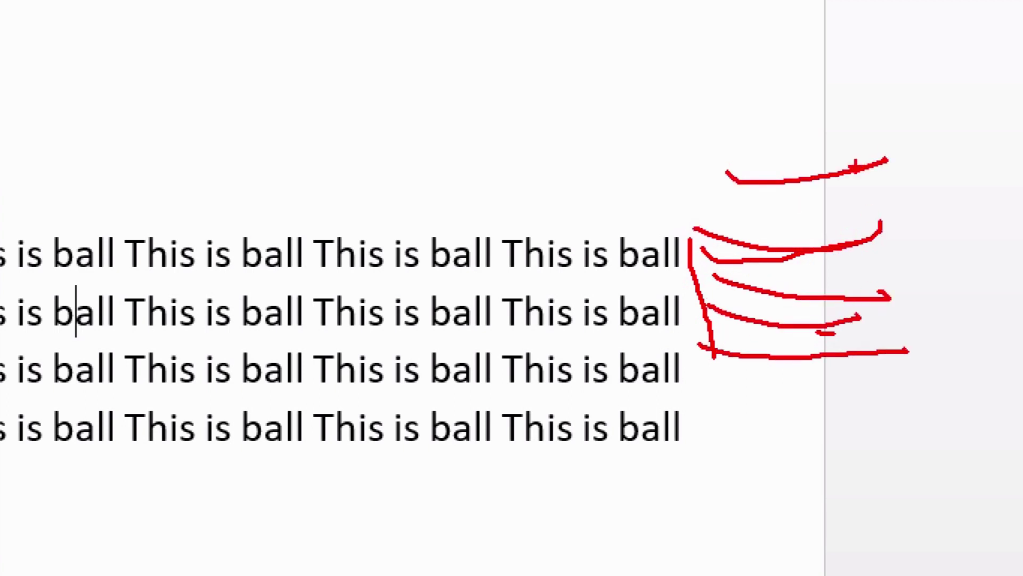
{"action": "key", "text": "Escape"}
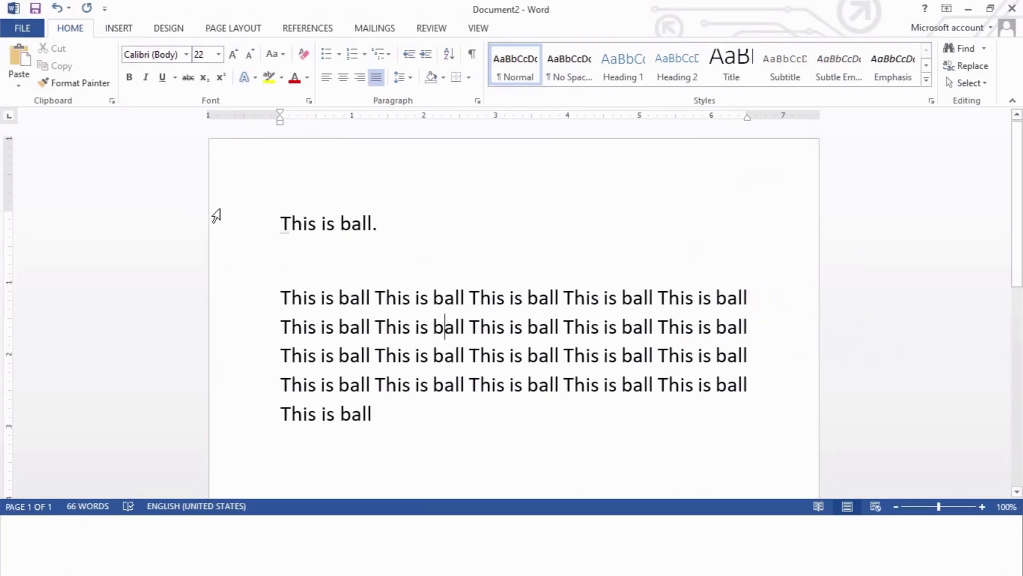
Add a left tab stop at 2.5 inches to the long paragraph and set its first-line indent to 1.5 inches
{"action": "left_click", "coordinate": [281, 297]}
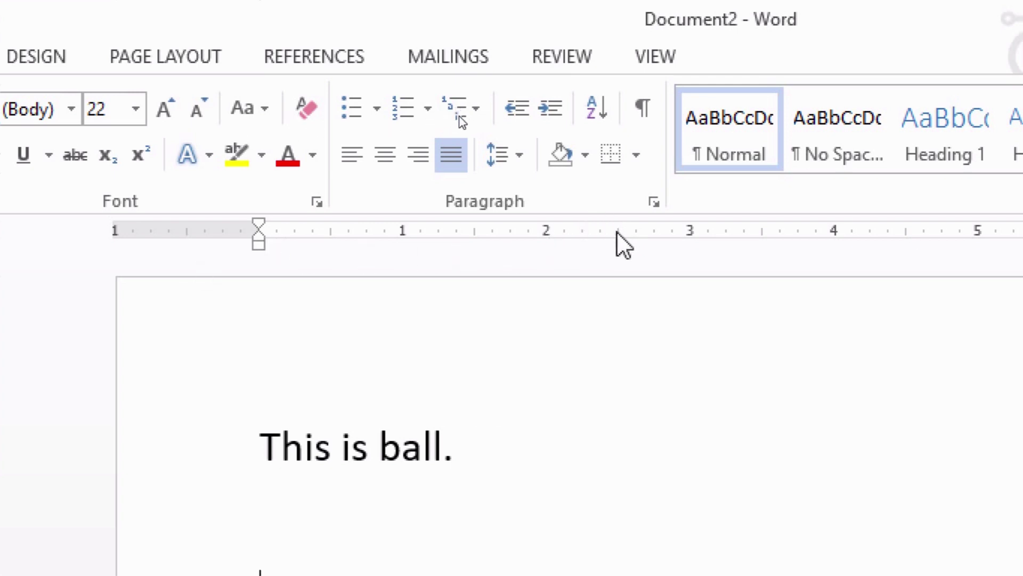
{"action": "mouse_move", "coordinate": [617, 232]}
{"action": "left_mouse_down"}
{"action": "mouse_move", "coordinate": [686, 231]}
{"action": "mouse_move", "coordinate": [618, 231]}
{"action": "left_mouse_up"}
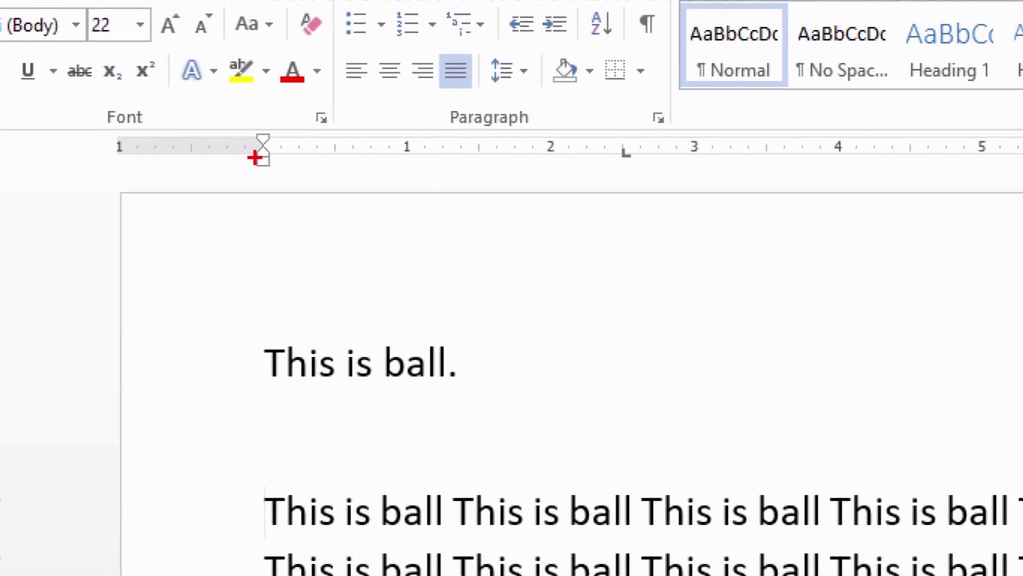
{"action": "left_click_drag", "start_coordinate": [246, 137], "coordinate": [291, 96]}
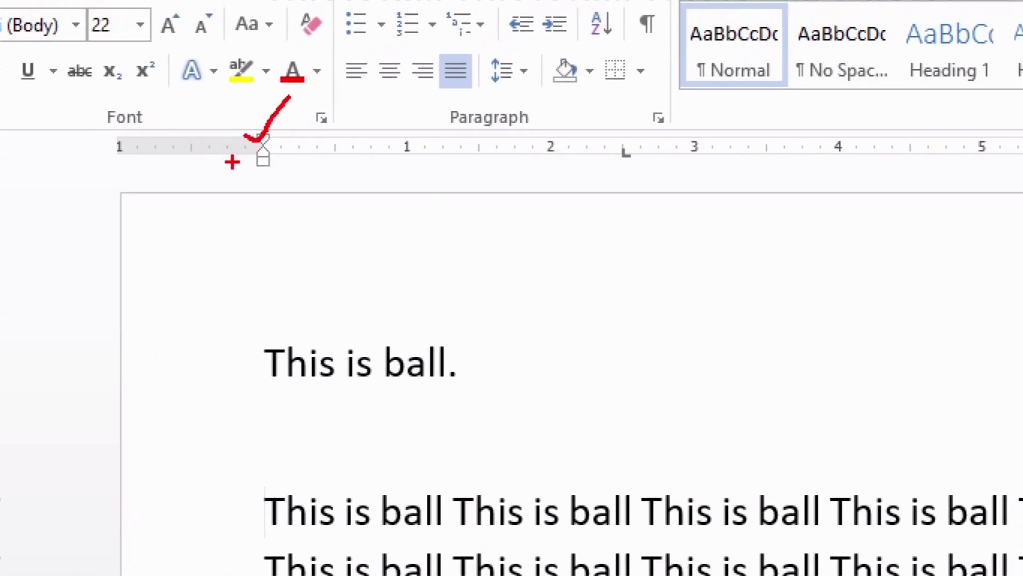
{"action": "left_click_drag", "start_coordinate": [253, 153], "coordinate": [288, 145]}
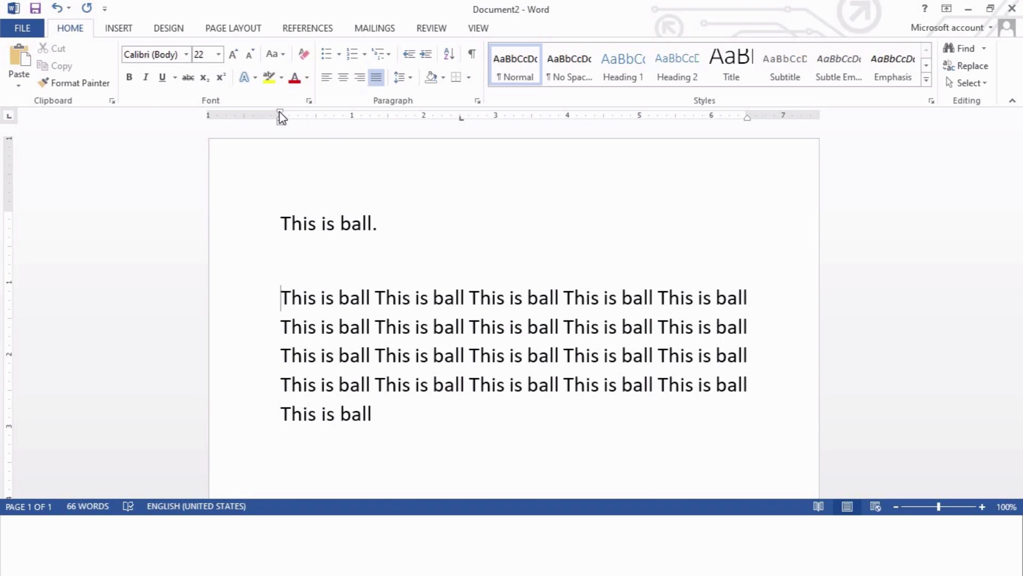
{"action": "left_click_drag", "start_coordinate": [281, 117], "coordinate": [347, 120]}
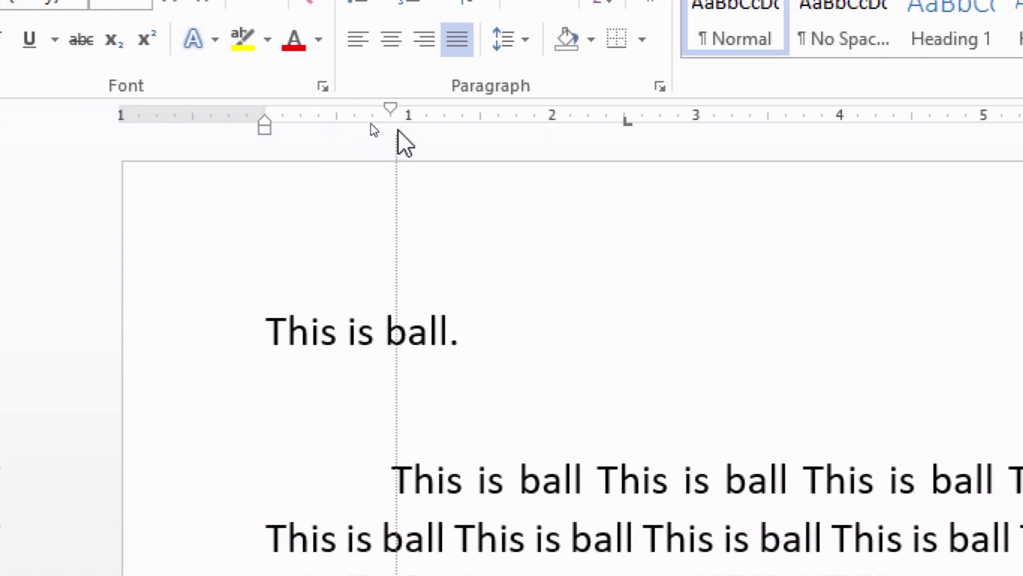
{"action": "left_click_drag", "start_coordinate": [405, 142], "coordinate": [482, 148]}
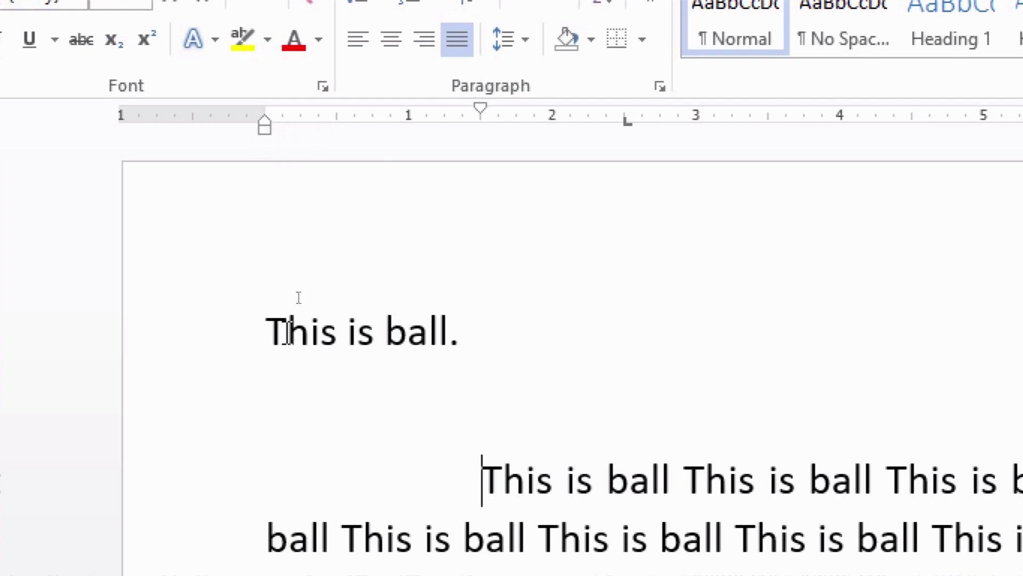
Indent the remaining lines of the long paragraph to 0.5 inch, keeping its first line at 1.5 inches
{"action": "left_click_drag", "start_coordinate": [266, 123], "coordinate": [332, 127]}
{"action": "left_click_drag", "start_coordinate": [334, 129], "coordinate": [334, 129]}
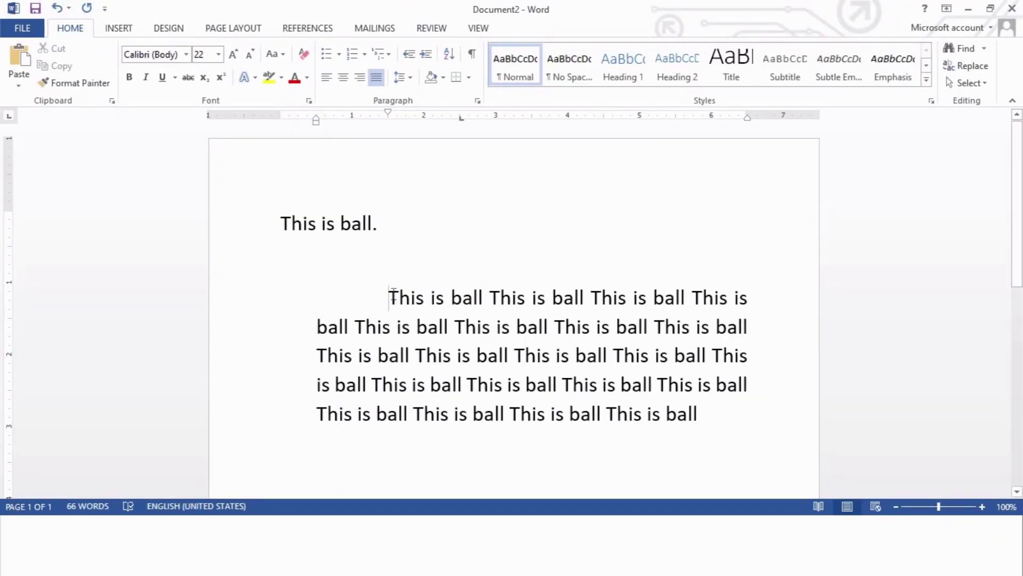
{"action": "left_click_drag", "start_coordinate": [391, 297], "coordinate": [714, 434]}
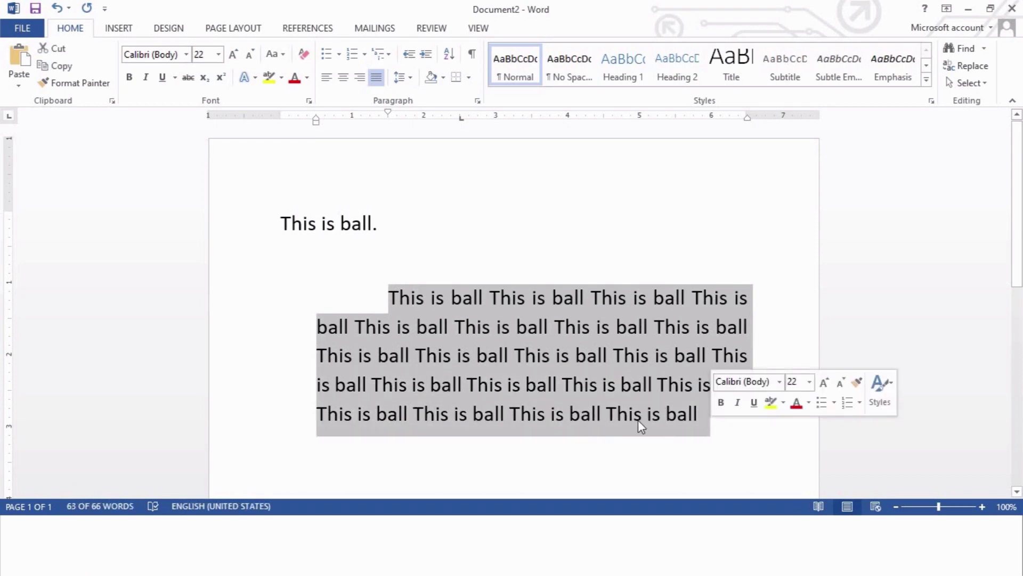
{"action": "left_click", "coordinate": [602, 333]}
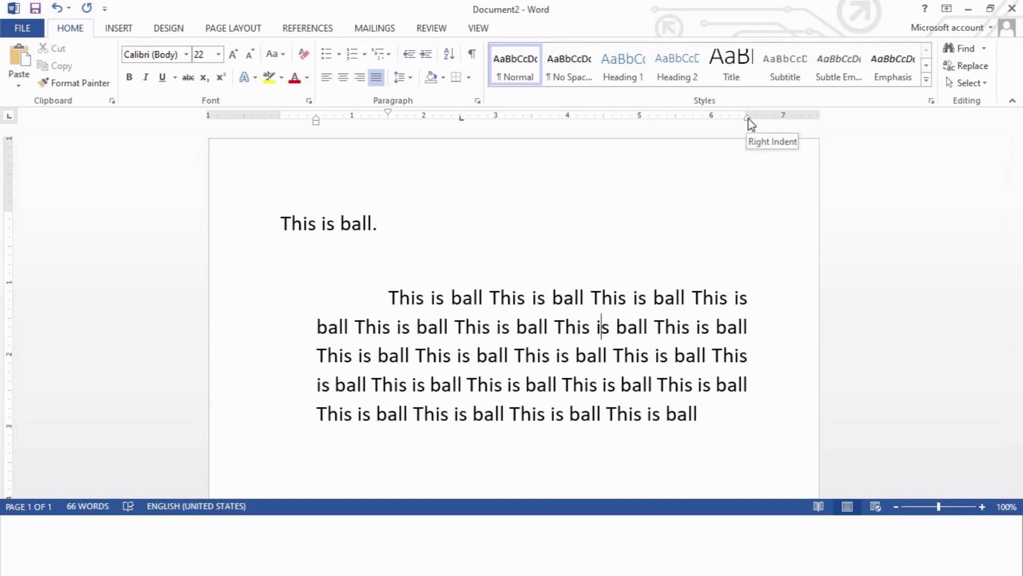
Try moving the long paragraph's right indent inward to the 6-inch mark, and undo that change
{"action": "left_click_drag", "start_coordinate": [748, 118], "coordinate": [675, 118]}
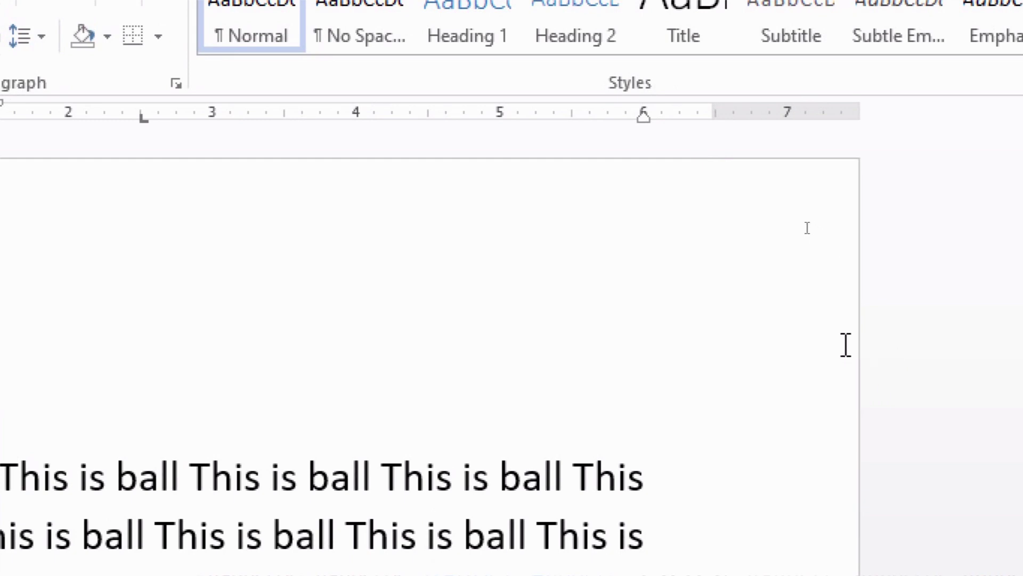
{"action": "left_click", "coordinate": [658, 476]}
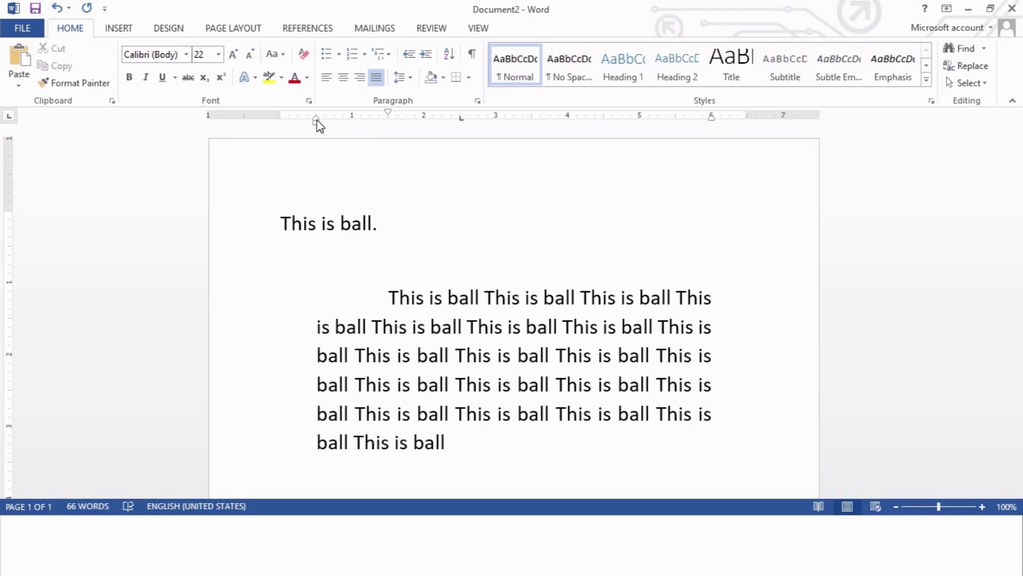
{"action": "key", "text": "ctrl+z"}
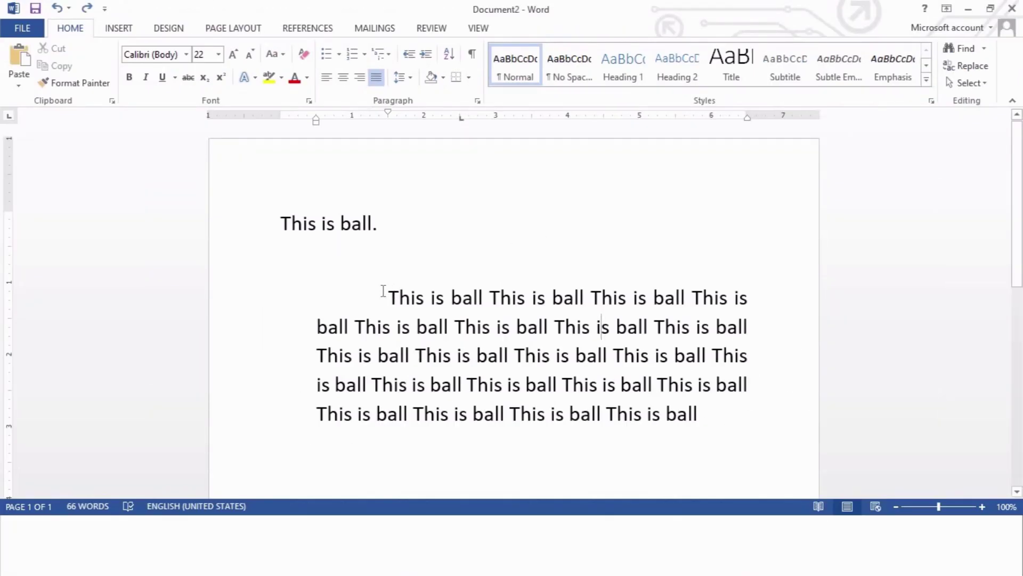
Set the line spacing of the whole long "This is ball" paragraph to 2.0
{"action": "left_click_drag", "start_coordinate": [388, 297], "coordinate": [697, 414]}
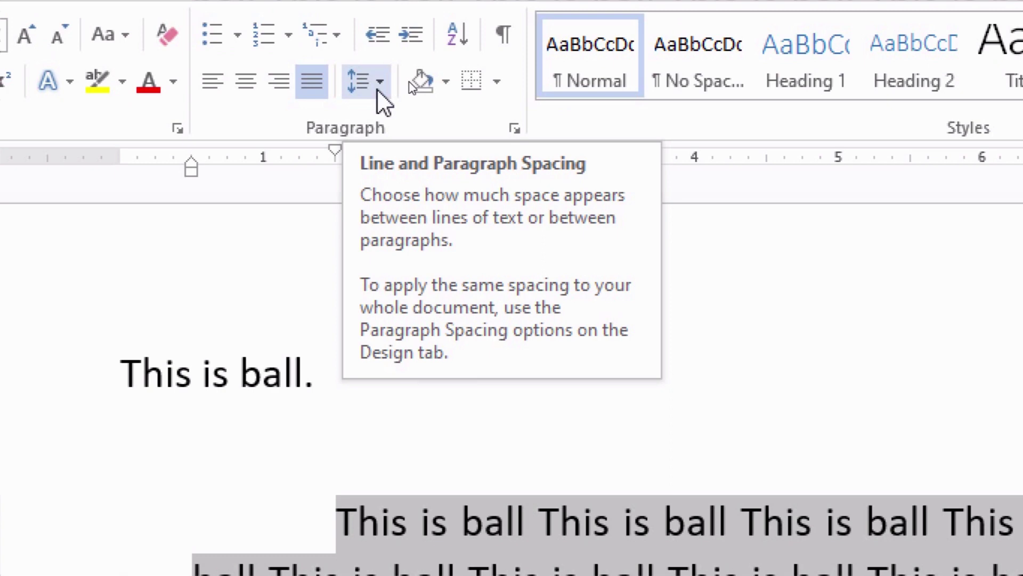
{"action": "left_click", "coordinate": [380, 83]}
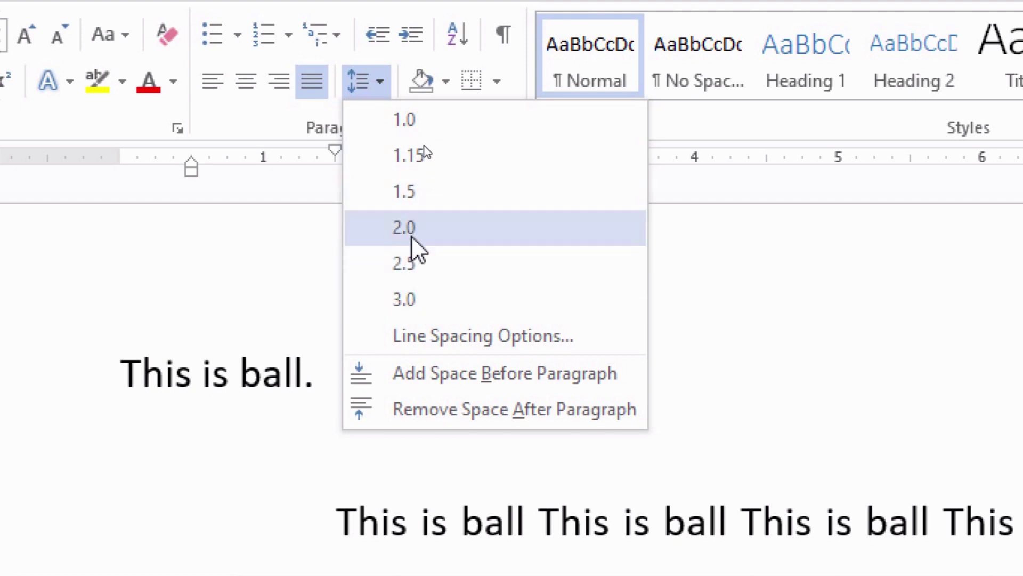
{"action": "left_click", "coordinate": [408, 219]}
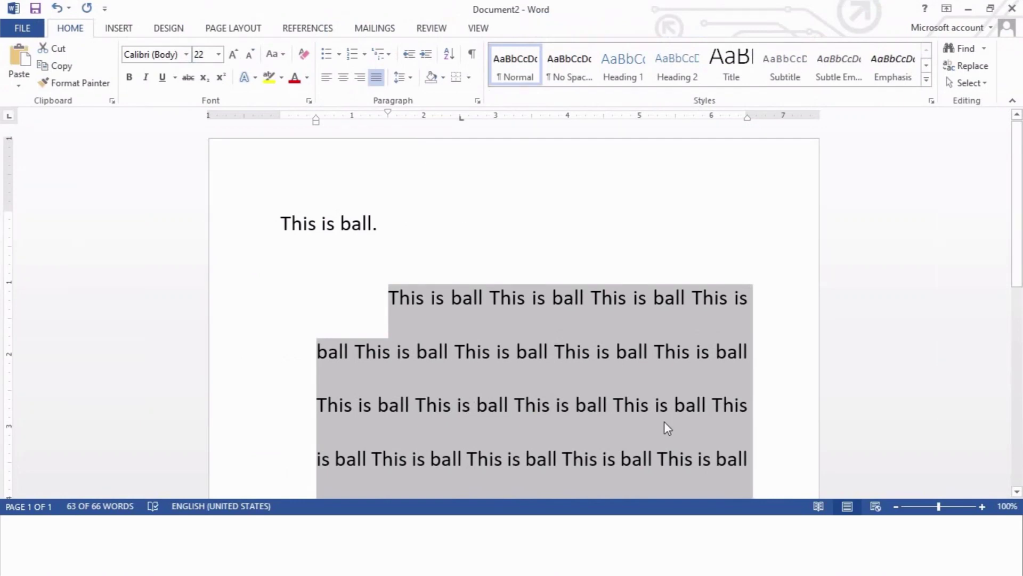
{"action": "left_click", "coordinate": [645, 408]}
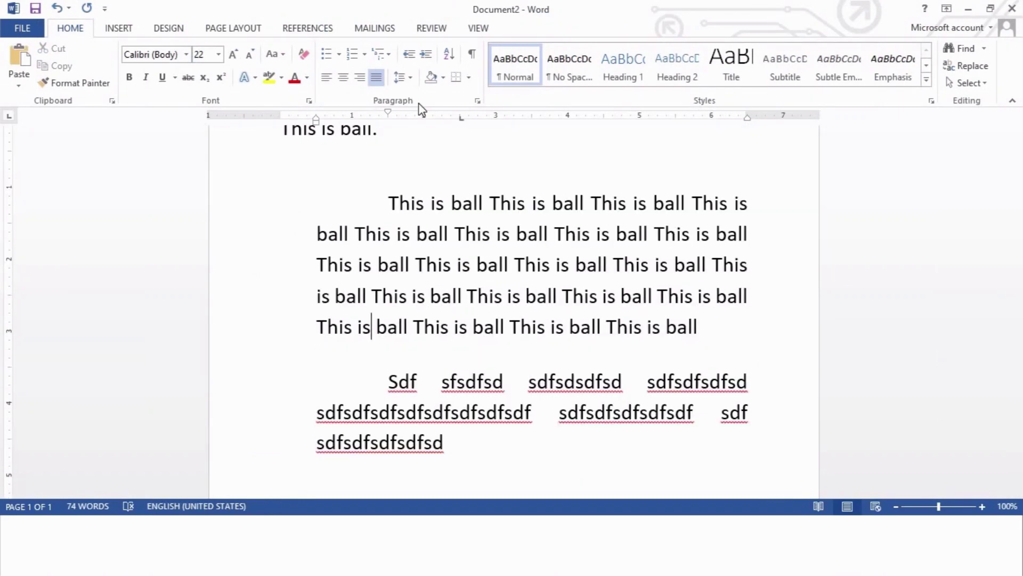